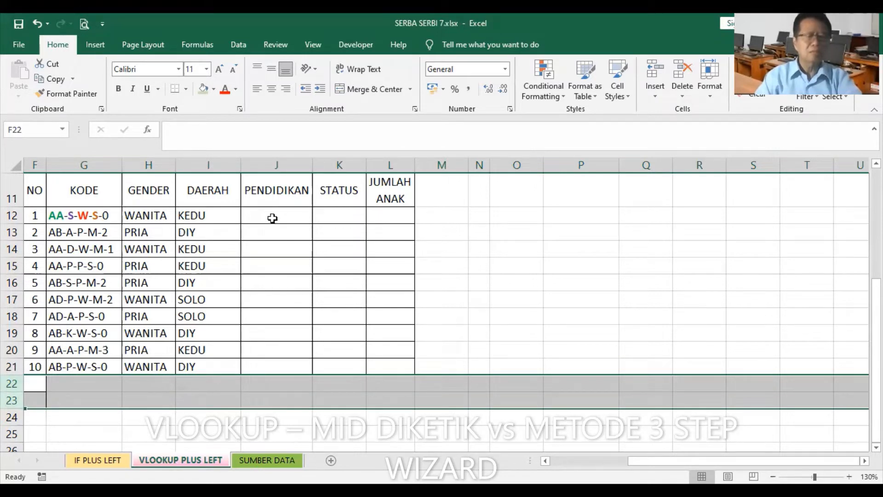
Step: On the SUMBER DATA sheet, name the education lookup table A8:C12 PENDIDIKAN
left_click(259, 219)
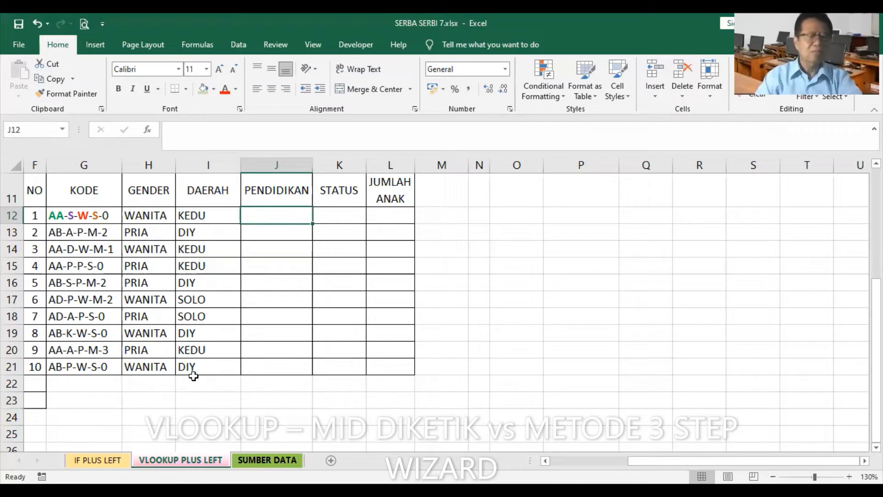
key("ctrl+Page_Down")
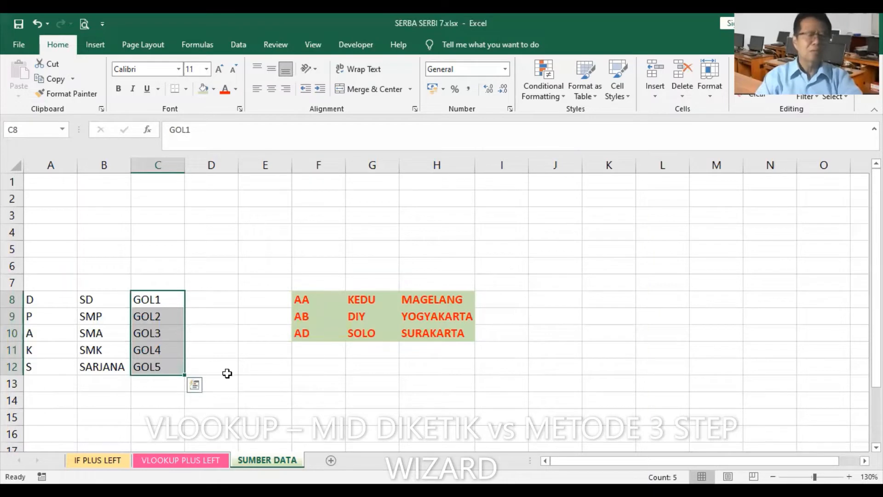
left_click_drag(50, 301, 145, 371)
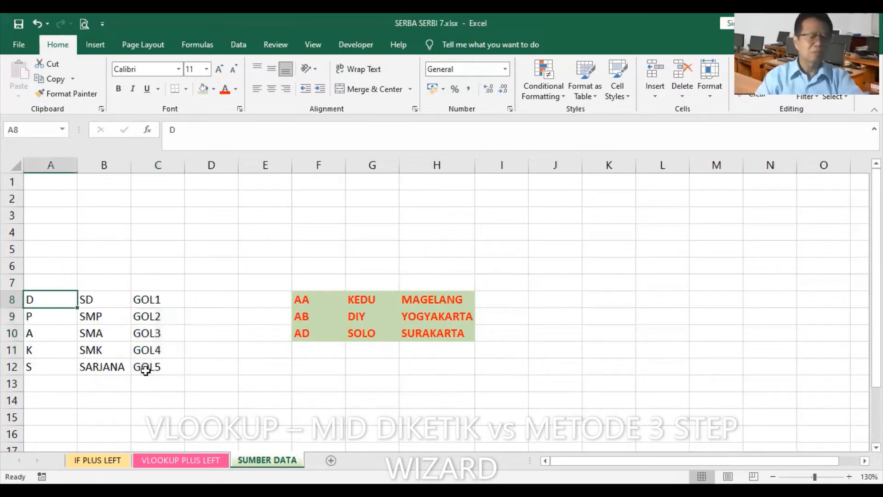
left_click(34, 130)
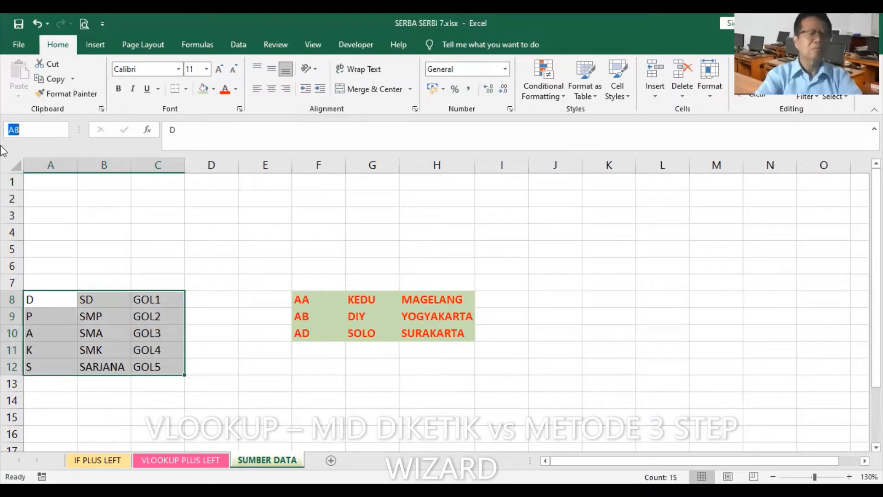
type("PENDIDIKAN")
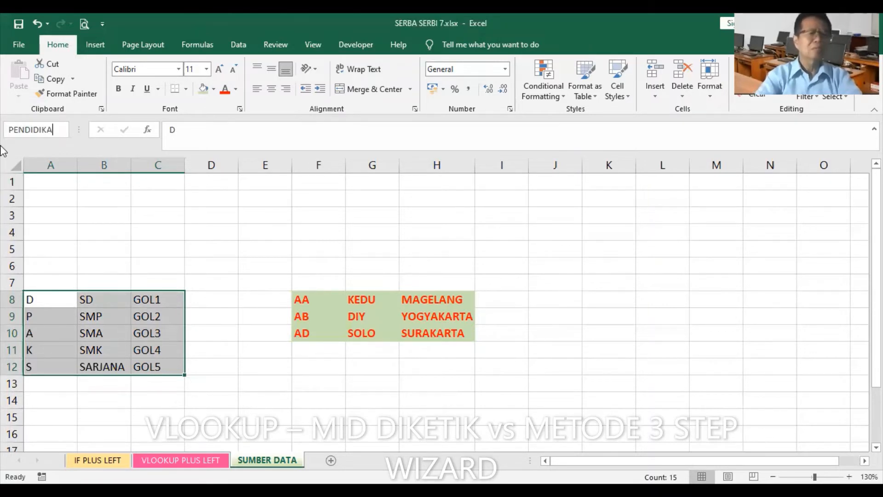
key("Return")
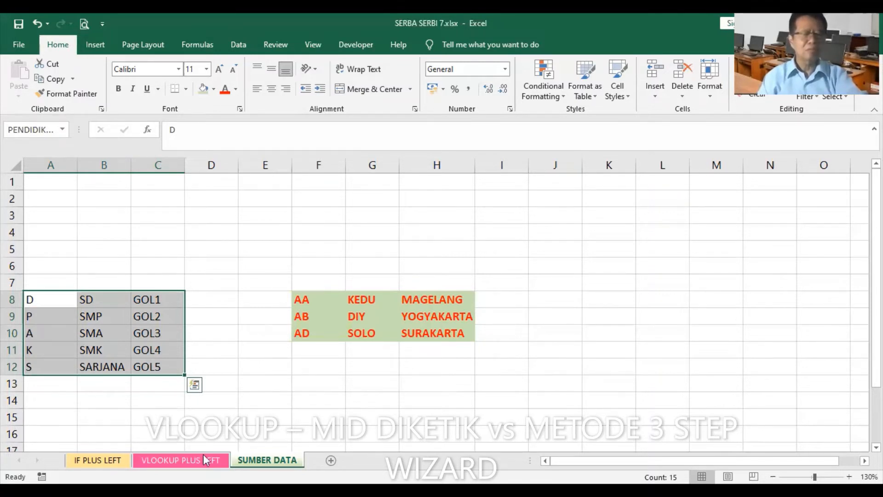
Step: Try the formula =VLOOKUP(MID(G12,6,1),PENDIDIKAN,2,0) in J12 of the VLOOKUP PLUS LEFT sheet and check it
left_click(180, 459)
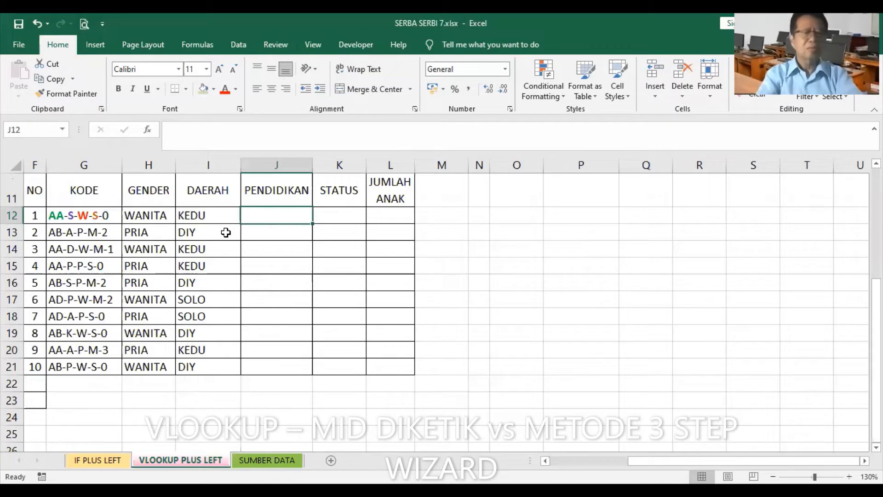
type("=")
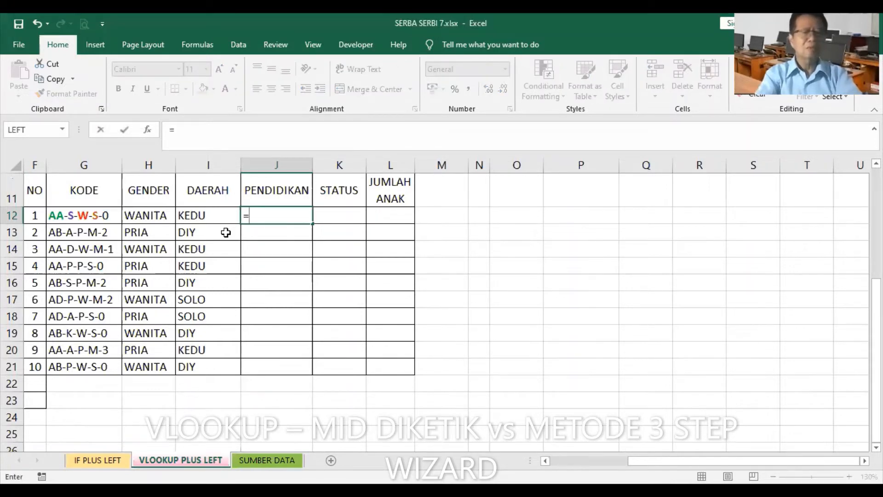
type("VLOOKUP")
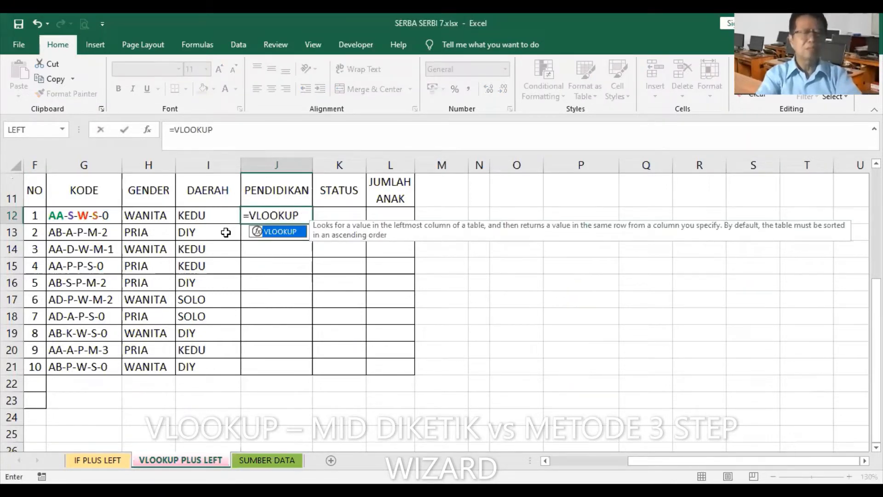
type("(")
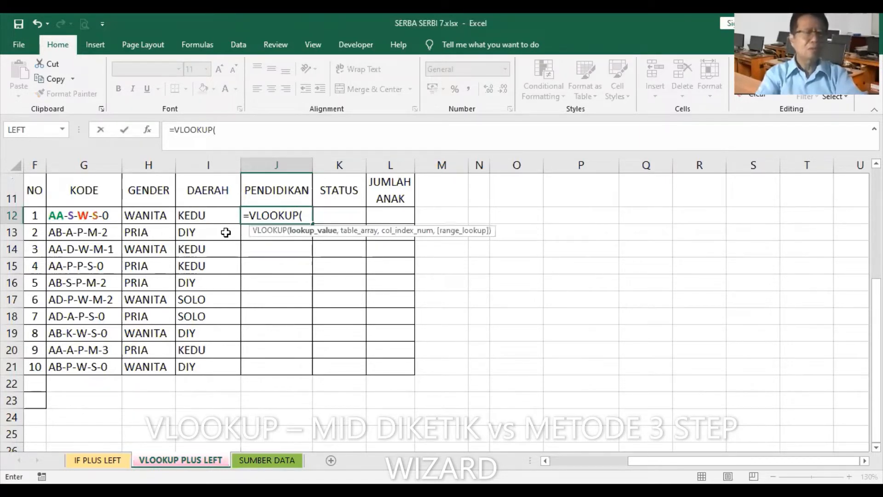
type("MID(")
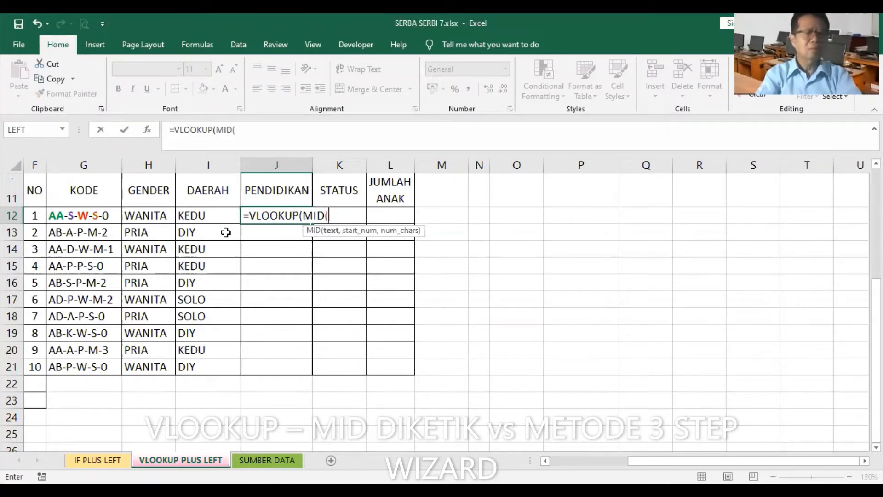
type("G12")
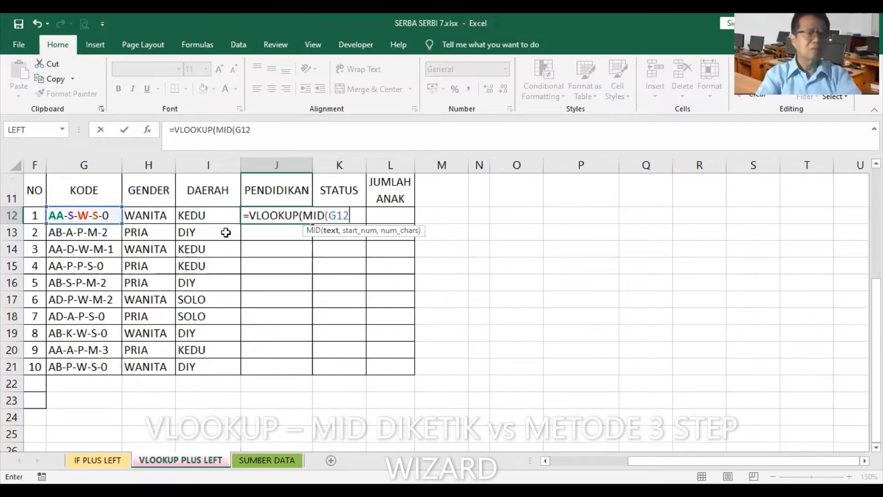
type(",")
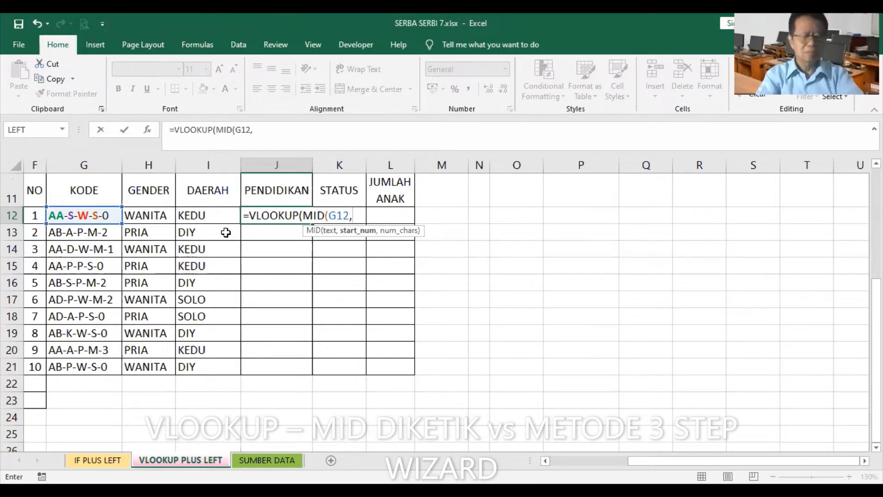
type("6")
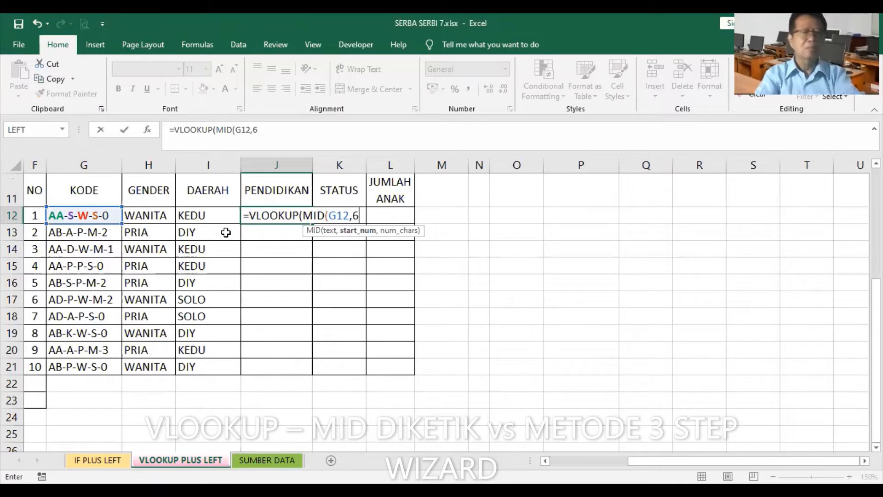
type(",1)")
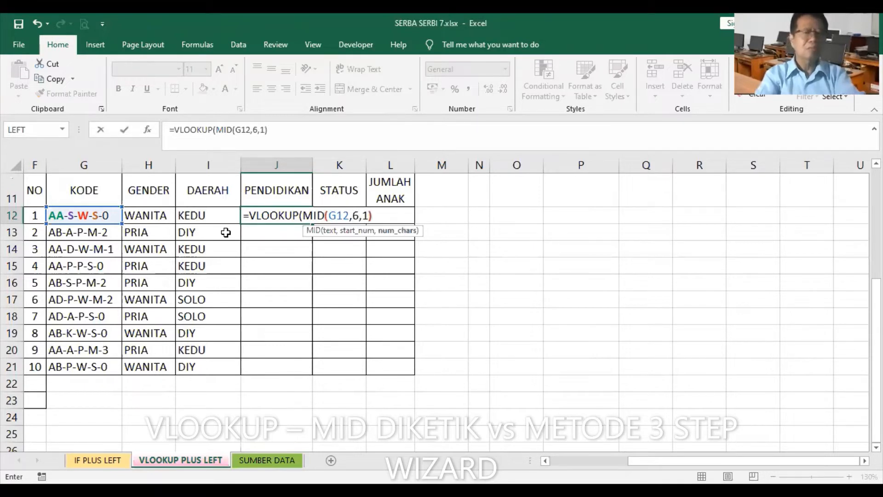
type(",")
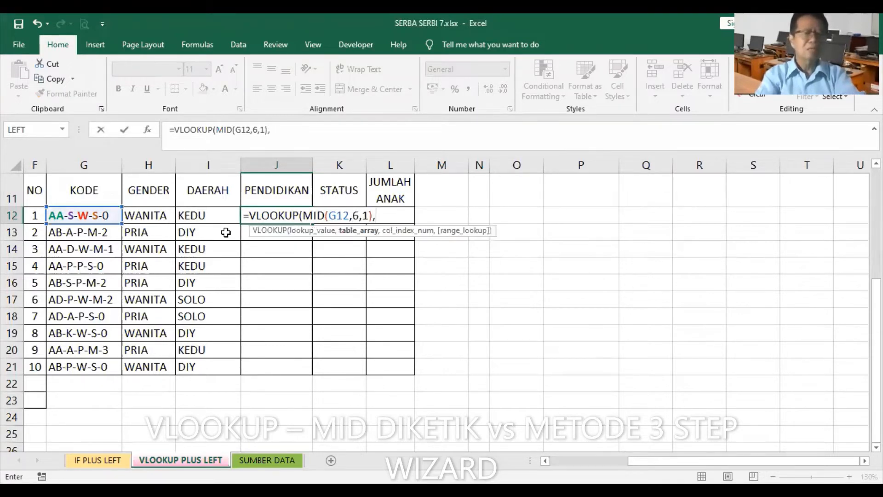
type("P")
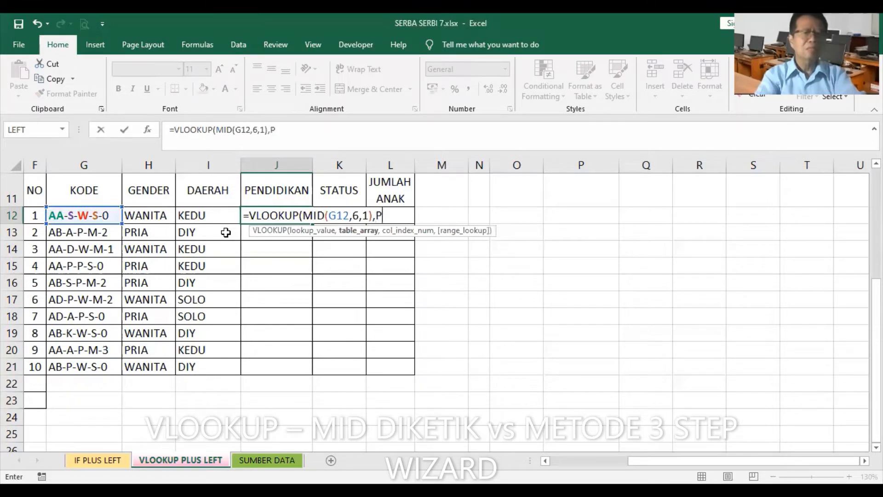
type("ENDIDIKAN")
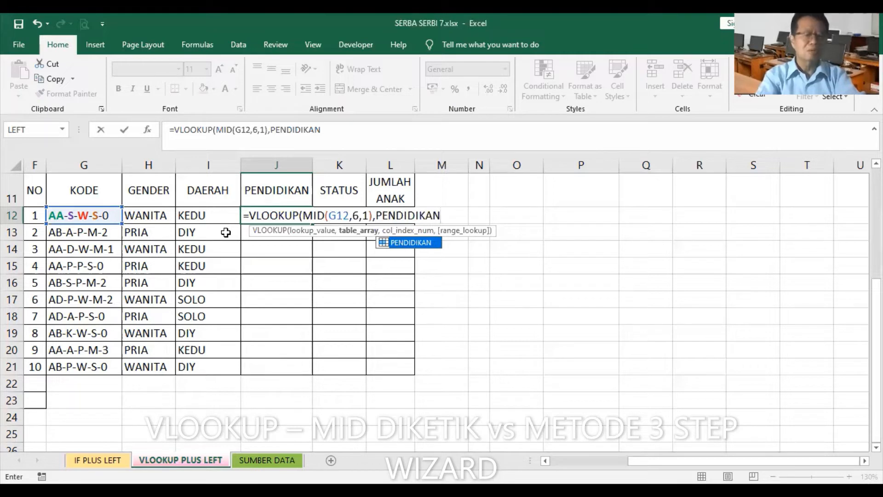
type(",")
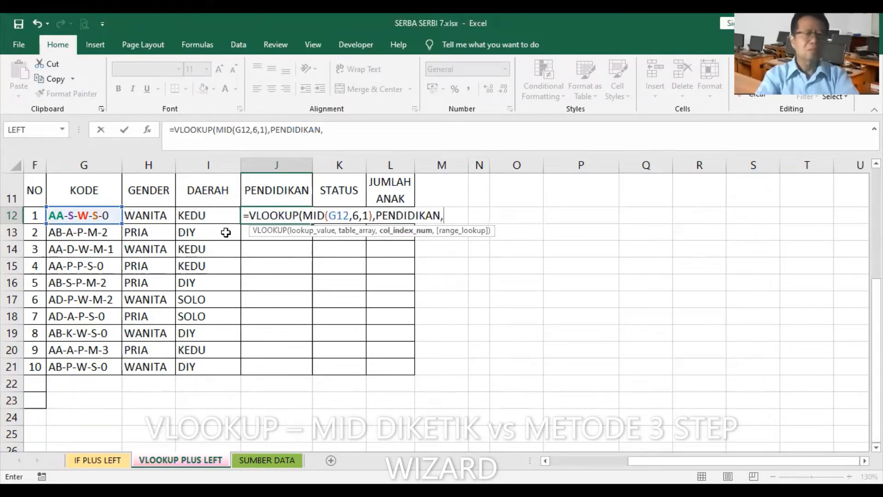
type("2")
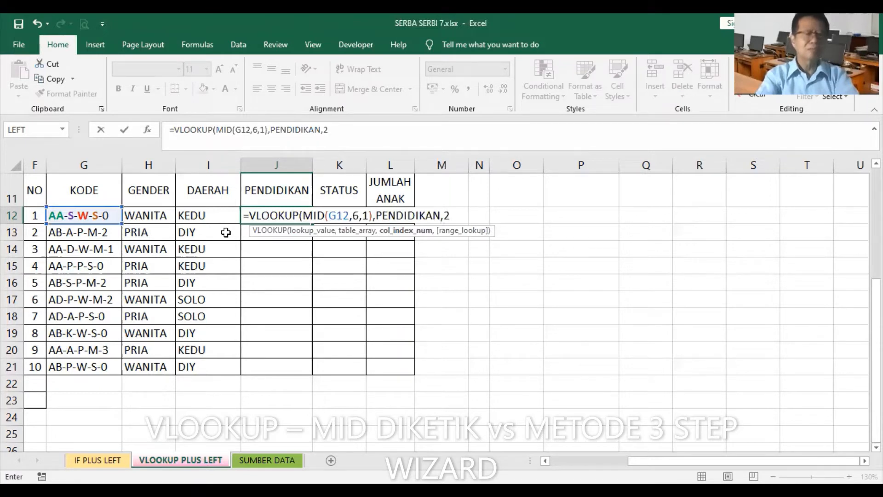
key("Return")
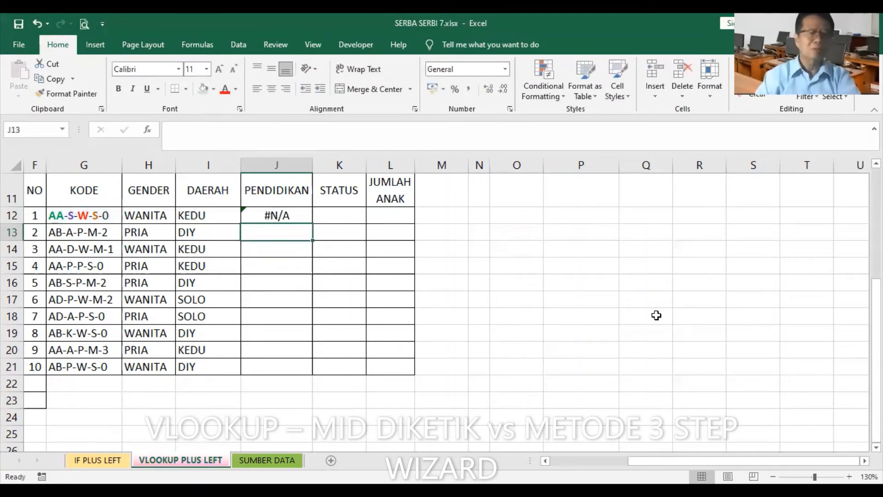
left_click(289, 215)
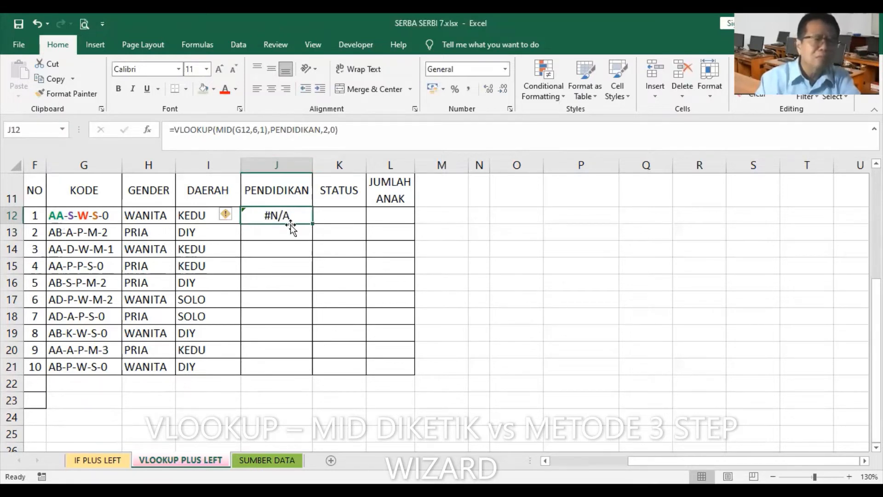
key("Down")
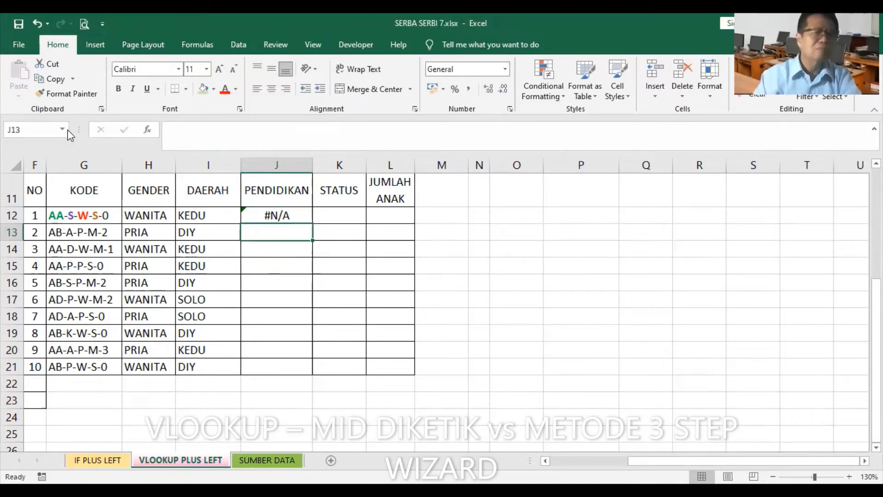
Step: Move the PENDIDIKAN table from the SUMBER DATA sheet to the VLOOKUP PLUS LEFT sheet, starting at N12
left_click(63, 129)
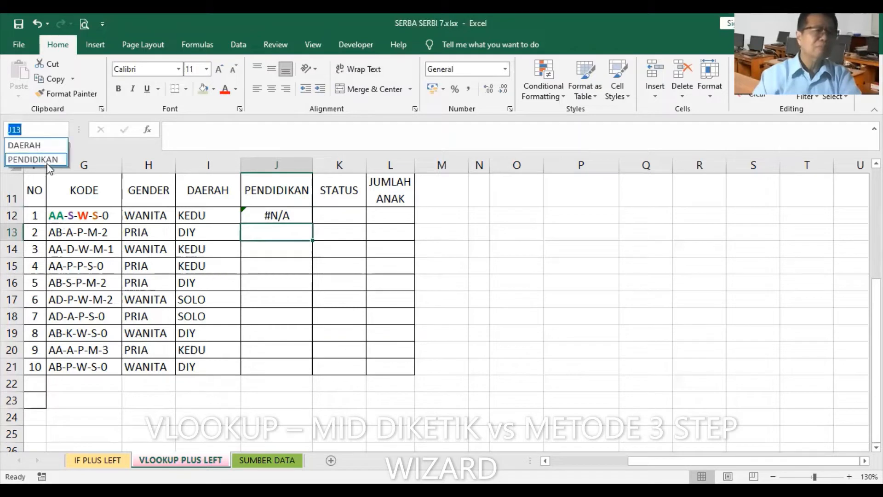
left_click(49, 158)
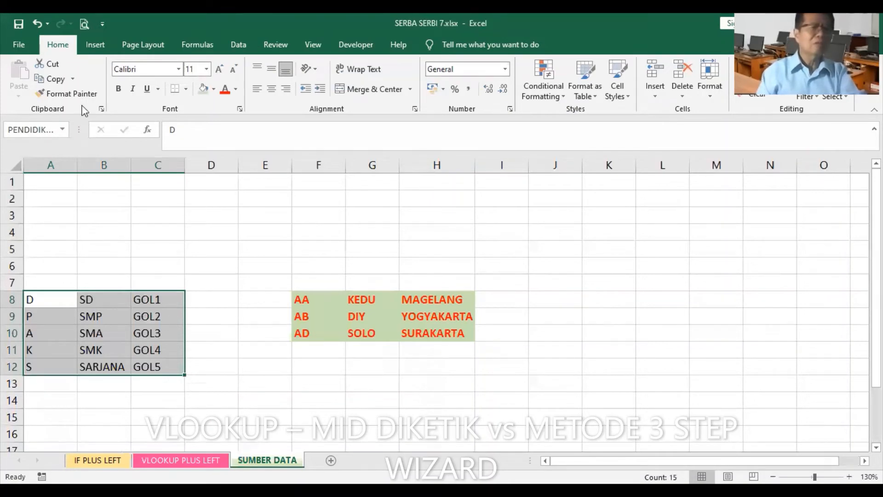
left_click(54, 65)
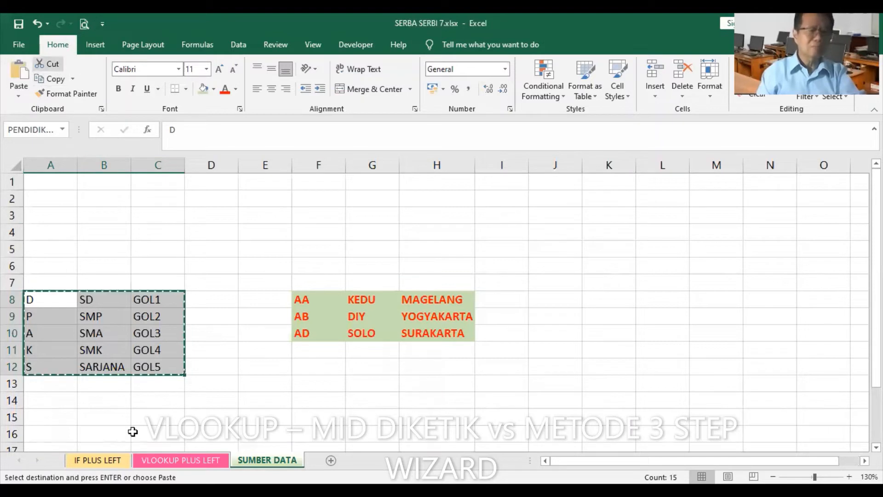
left_click(172, 461)
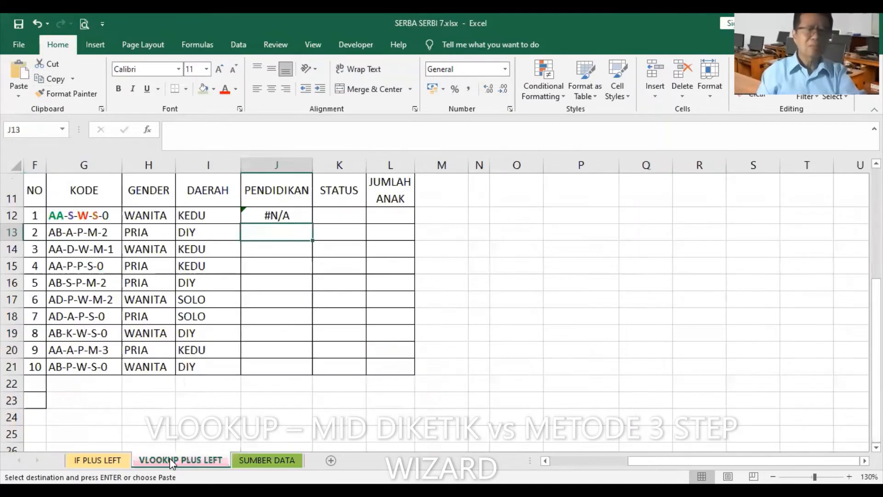
left_click(477, 216)
left_click(31, 77)
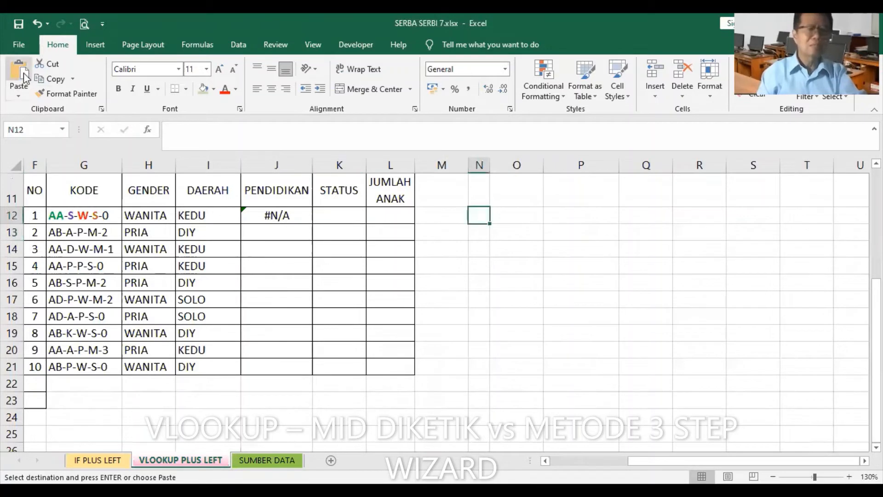
Step: Clear J12 and re-enter the start of its lookup formula as =VLOOKUP(MID(G12,6,1),
left_click(280, 215)
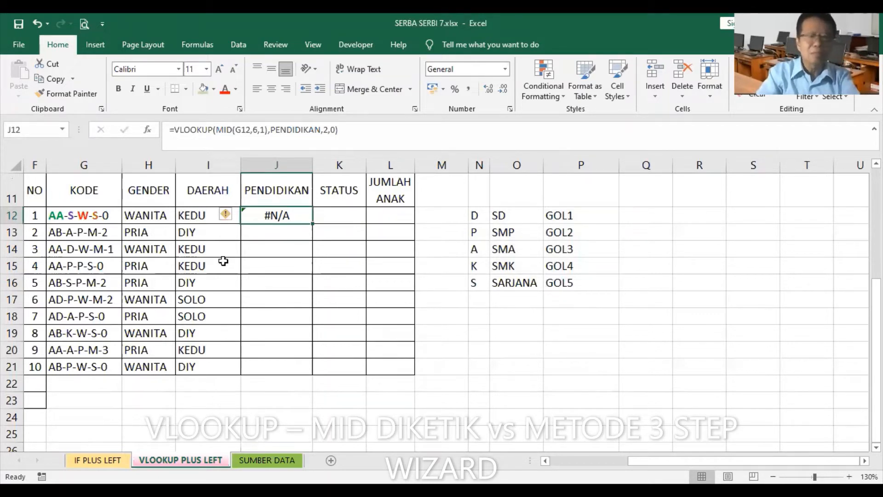
key("Delete")
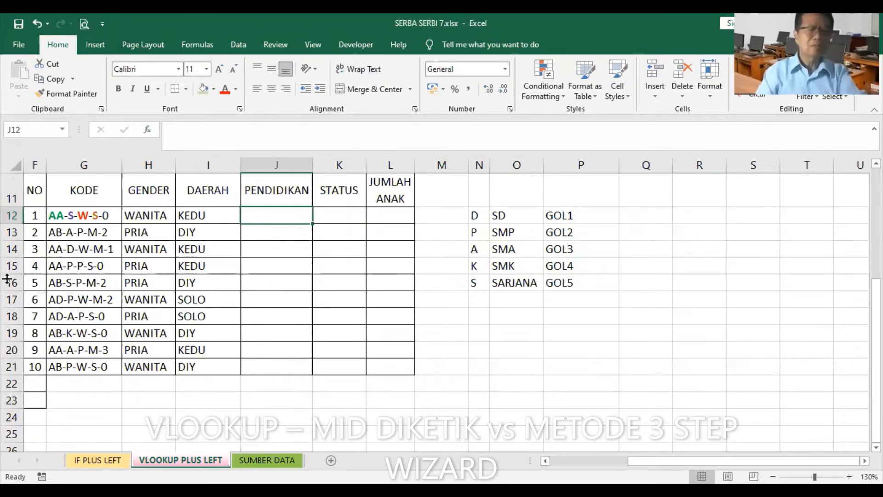
type("=")
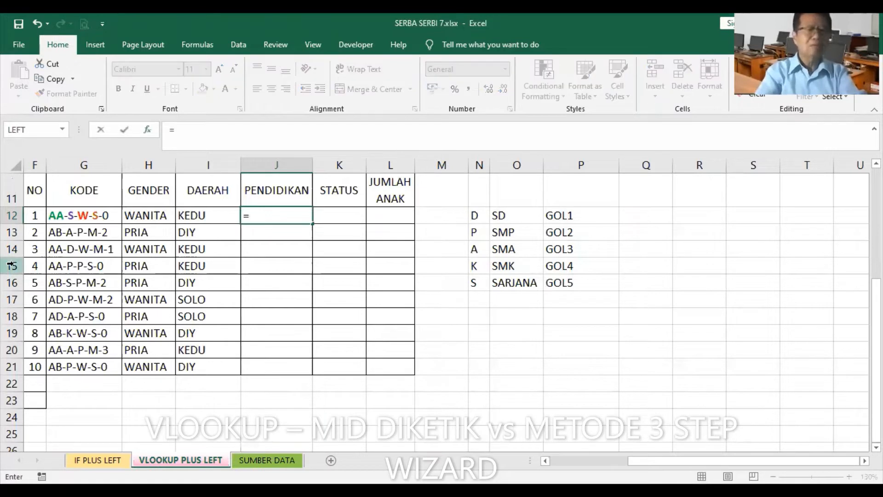
type("VLOOKU")
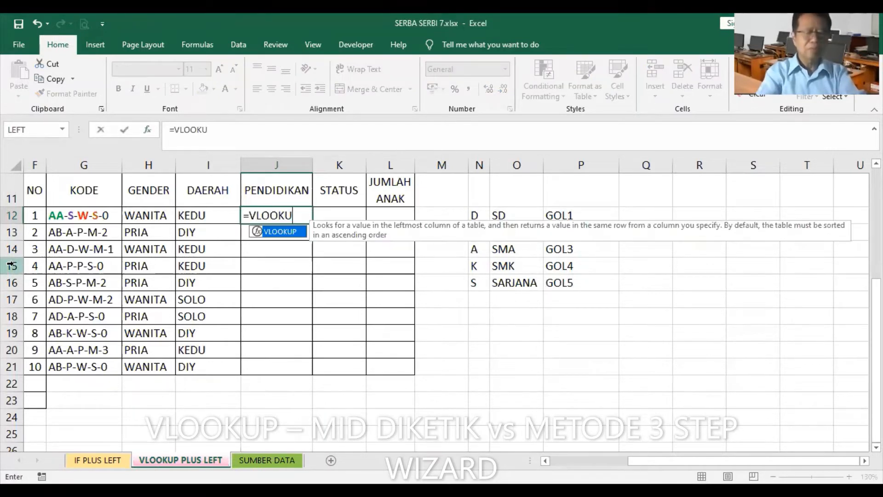
type("P")
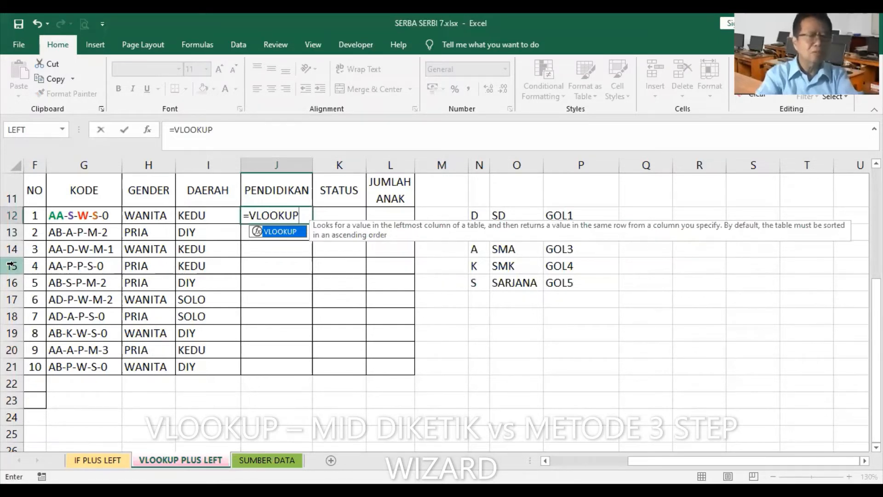
type("(MID(G12,")
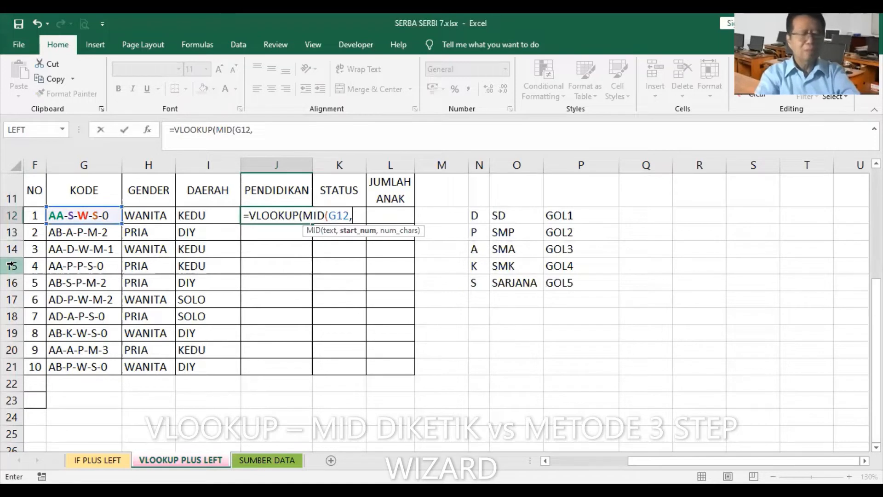
type("6")
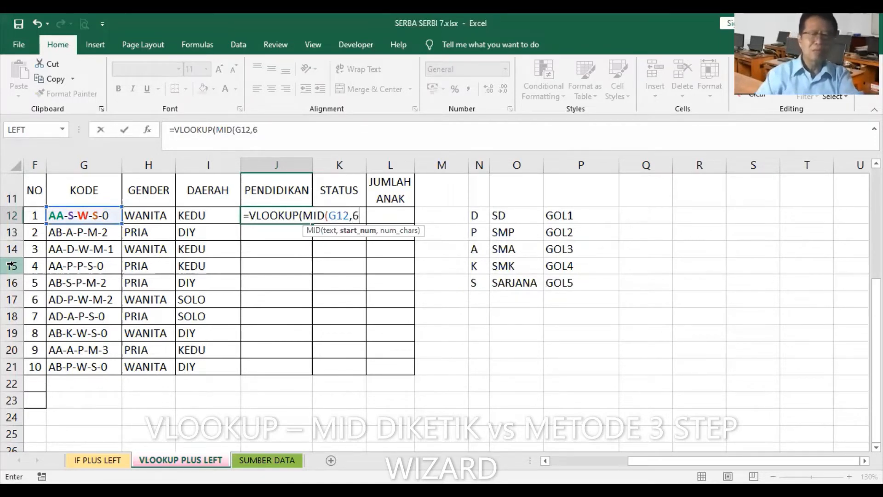
type(",1),")
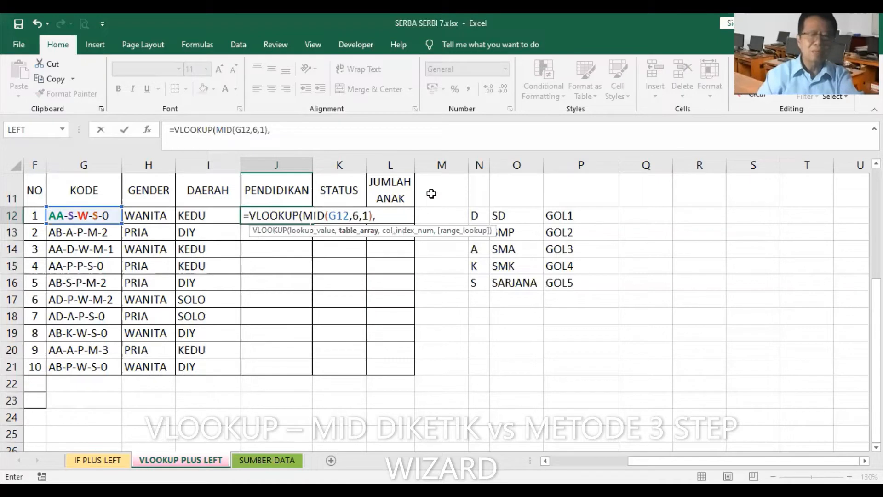
Step: Complete the J12 formula with the PENDIDIKAN table N12:P16, column index 2 and range lookup 0, and check it
left_click(484, 222)
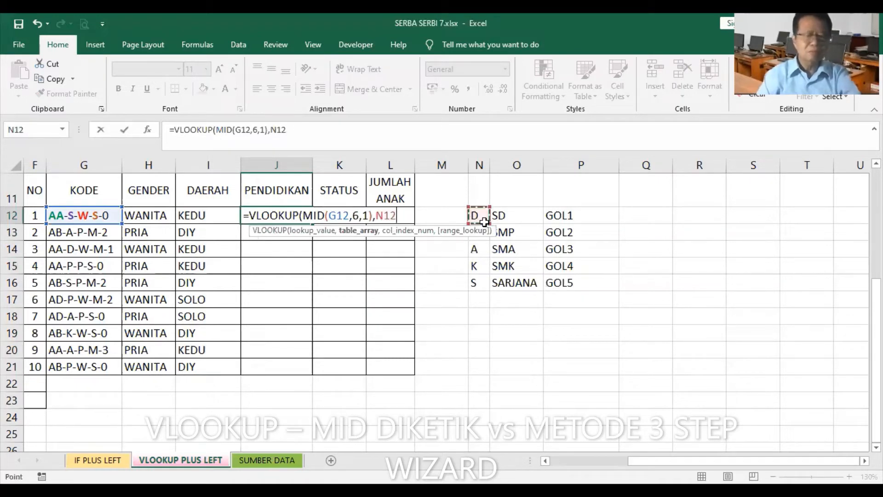
key("ctrl+shift+Right")
key("ctrl+shift+Down")
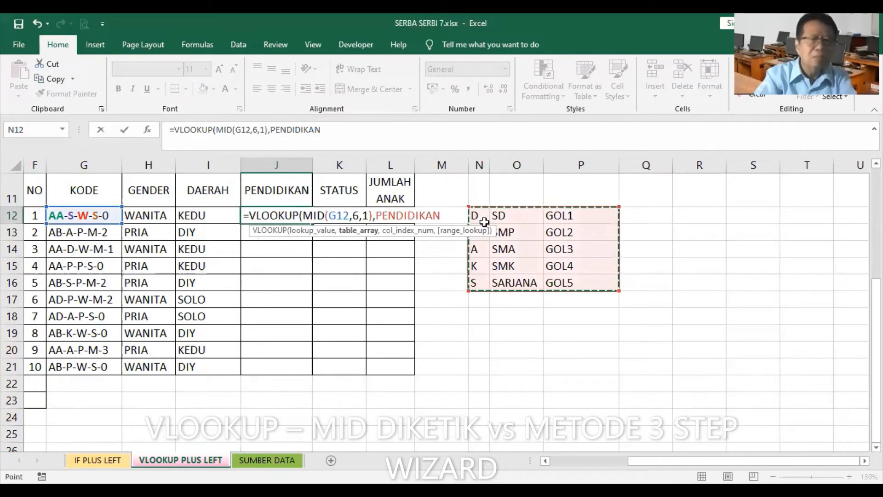
type(",")
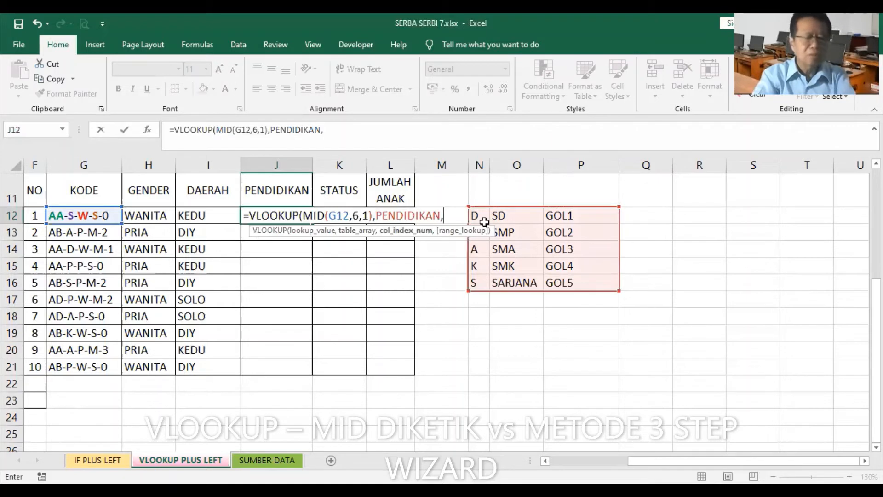
type("2")
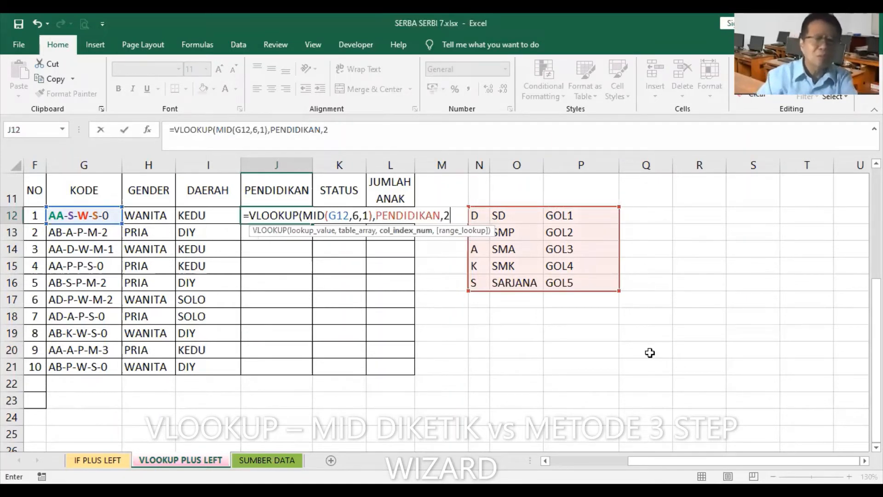
key("Return")
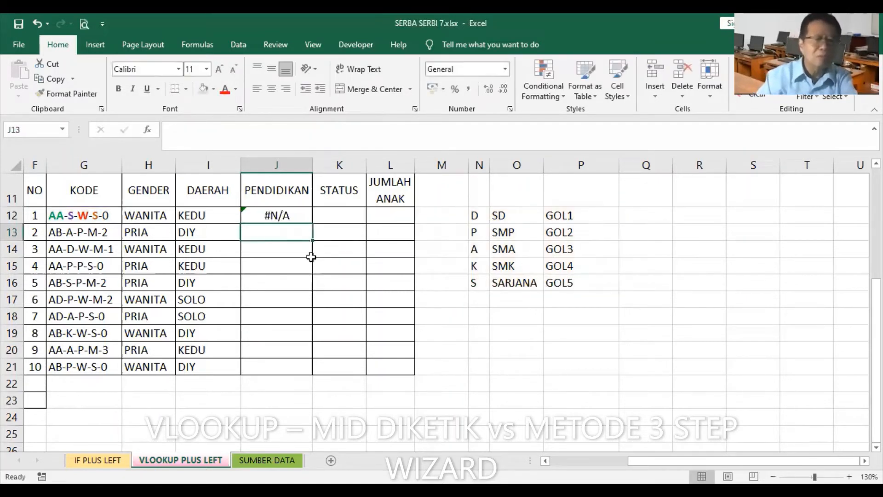
left_click(286, 215)
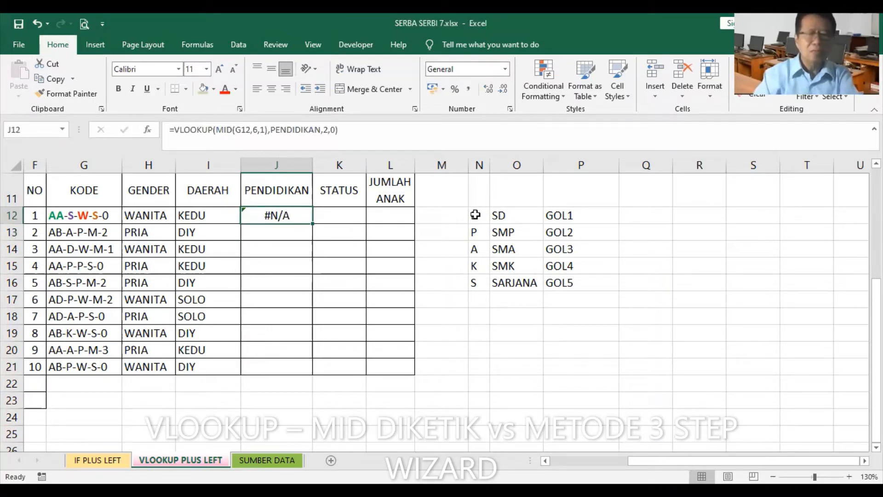
Step: Move the PENDIDIKAN table N12:P16 back to the SUMBER DATA sheet, starting at A8
left_click_drag(476, 214, 575, 282)
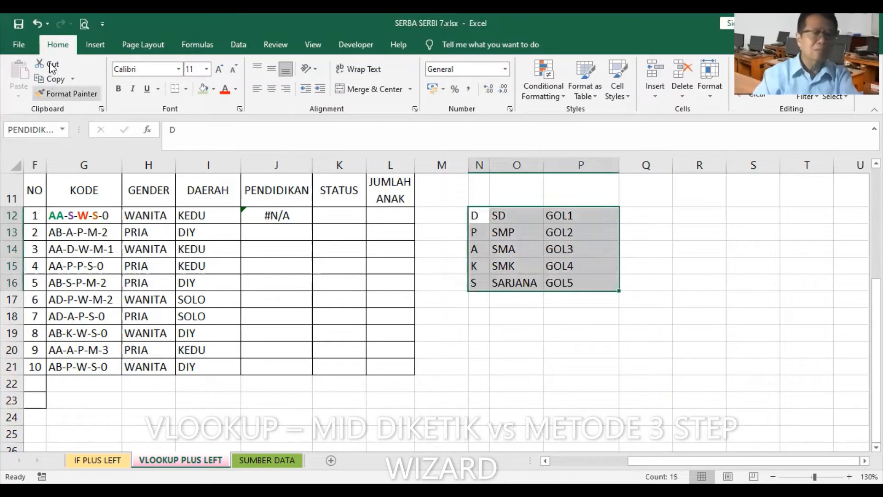
left_click(52, 67)
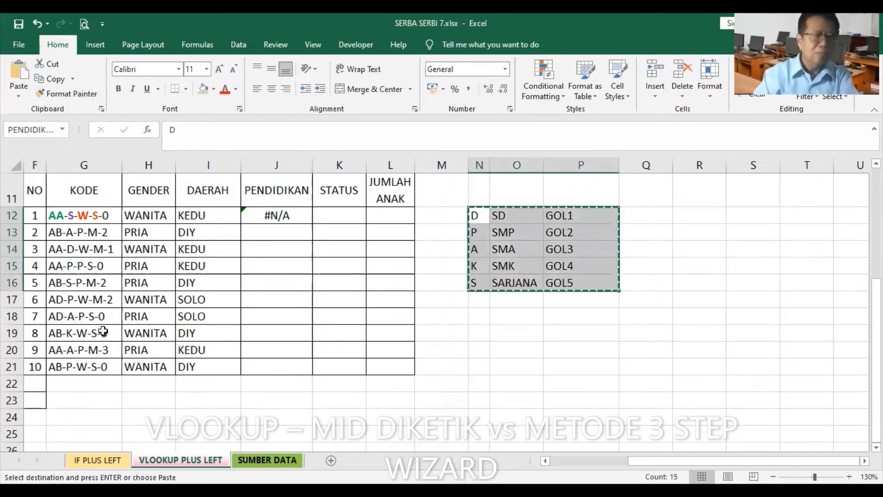
left_click(267, 460)
left_click(43, 297)
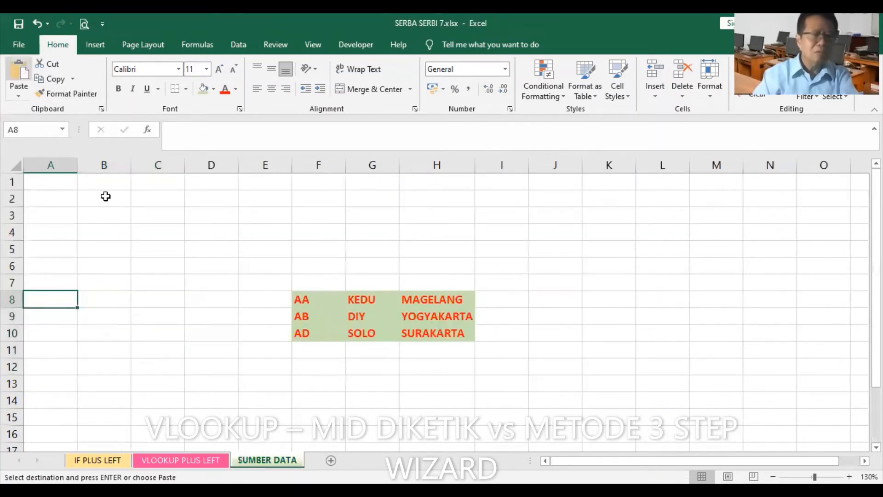
key("Return")
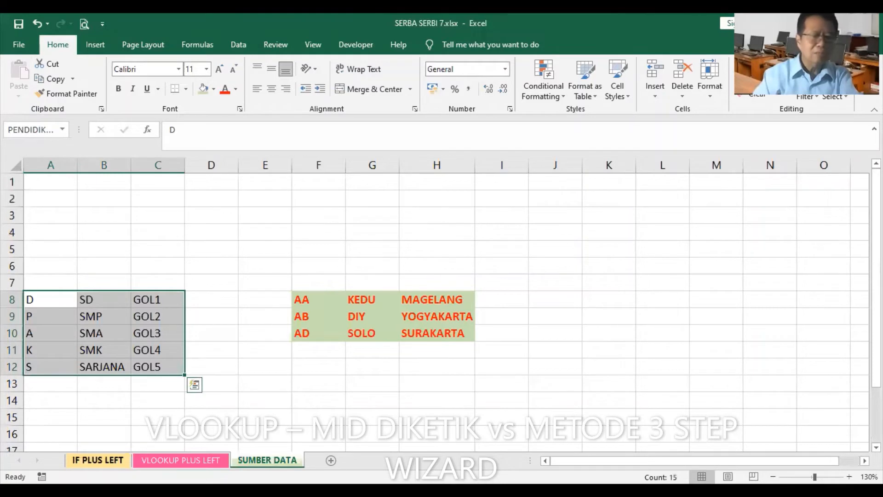
Step: Change the MID start position in the J12 formula to 8, fill it down to J21 and check the copies
left_click(289, 222)
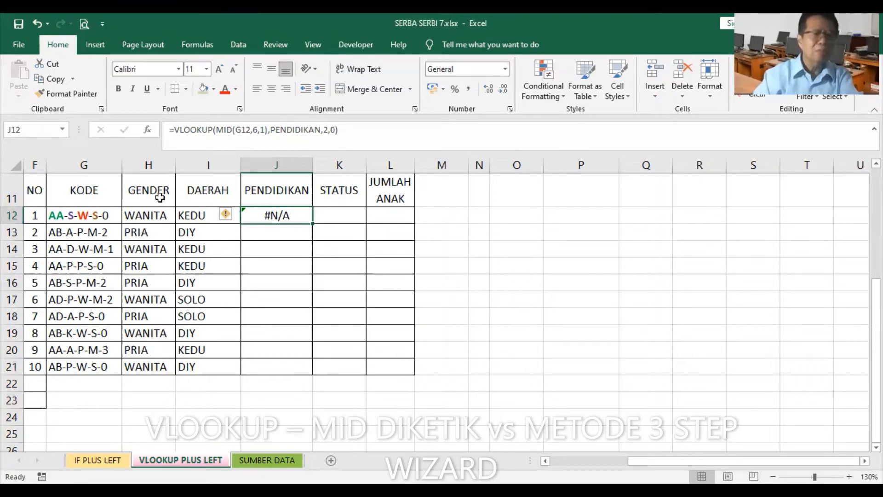
left_click(258, 130)
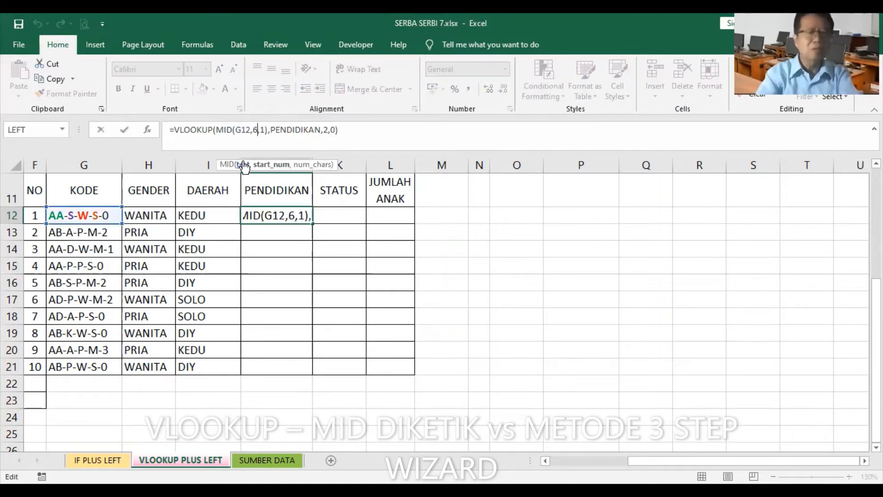
key("BackSpace")
type("8")
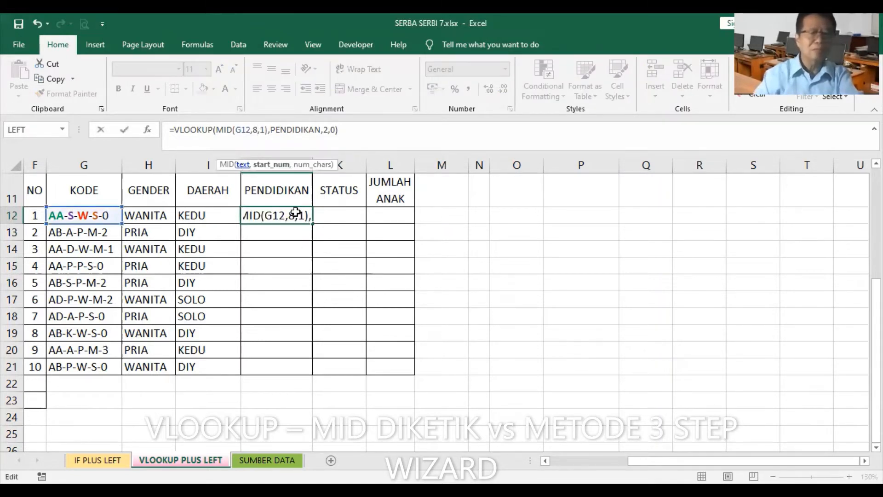
key("ctrl+Return")
double_click(312, 223)
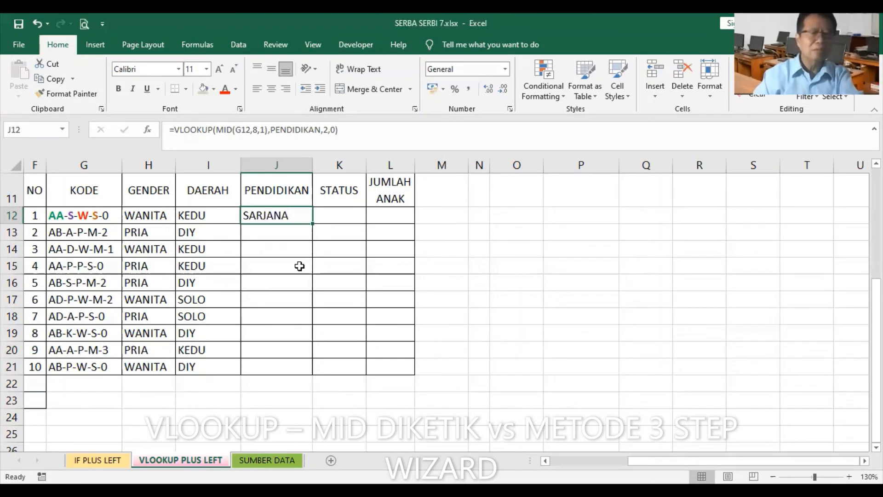
left_click(282, 238)
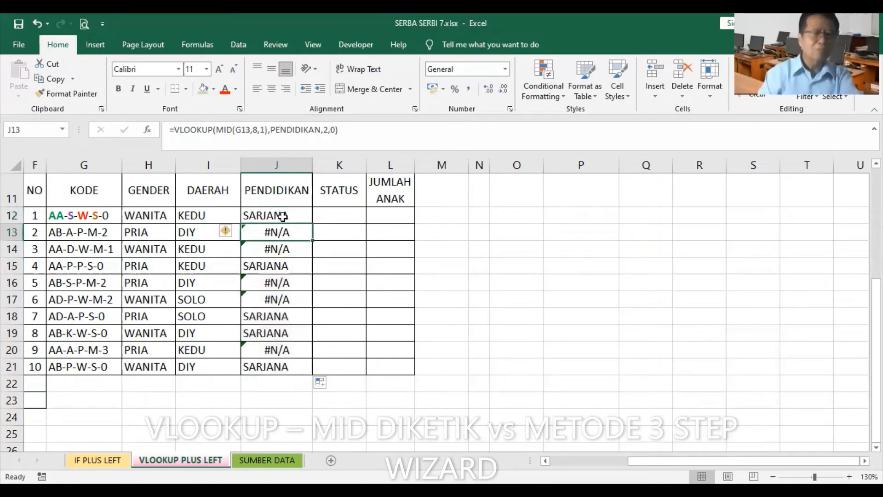
left_click(285, 216)
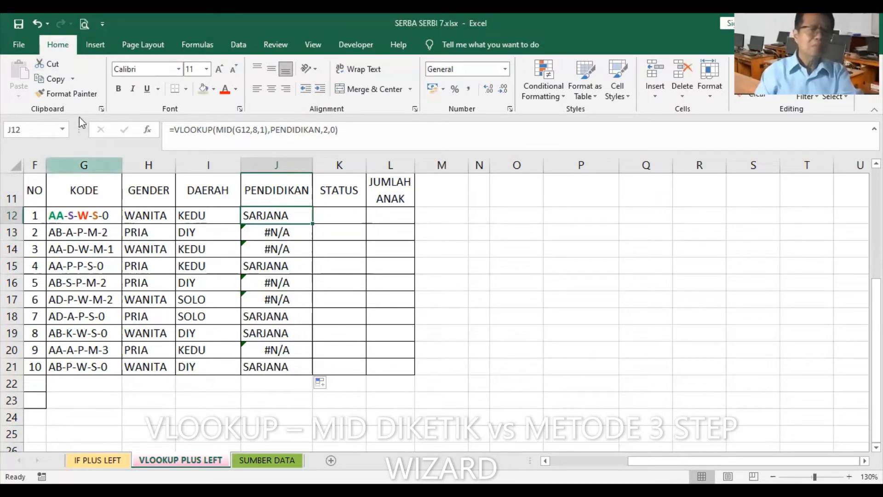
Step: Turn the J12 formula into text with a leading apostrophe and copy it to F22 below the table
left_click(57, 79)
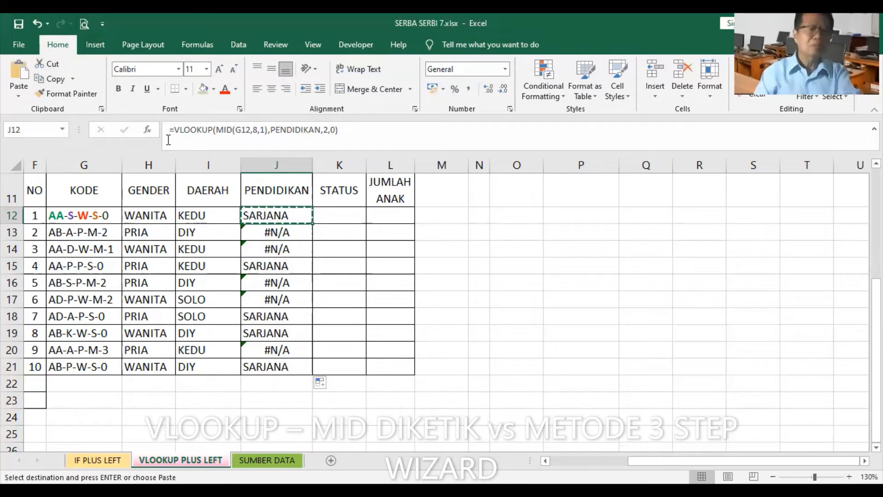
key("F2")
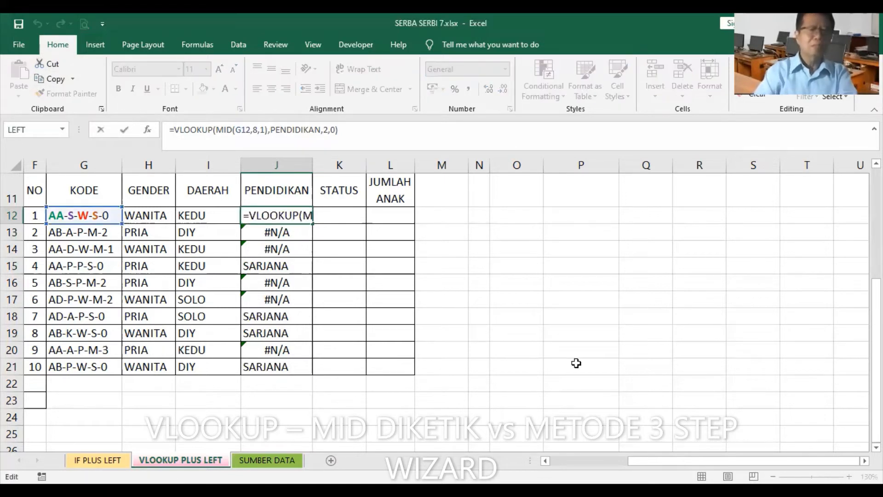
key("Return")
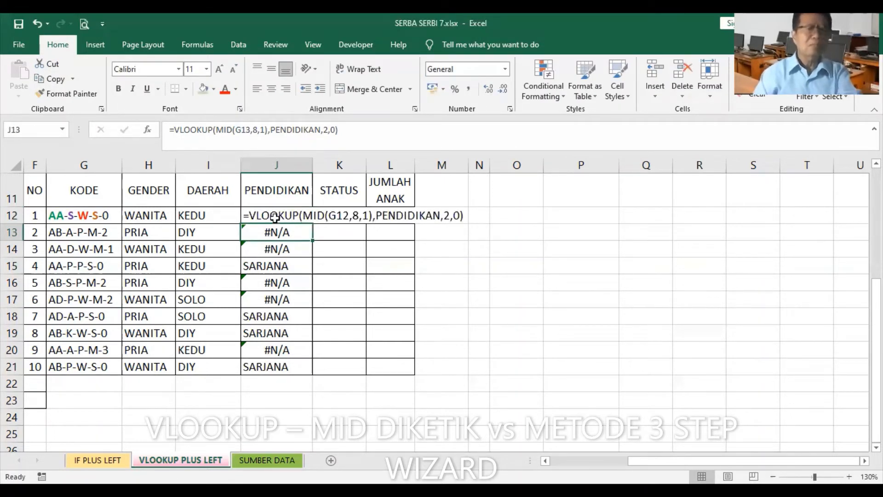
left_click(274, 217)
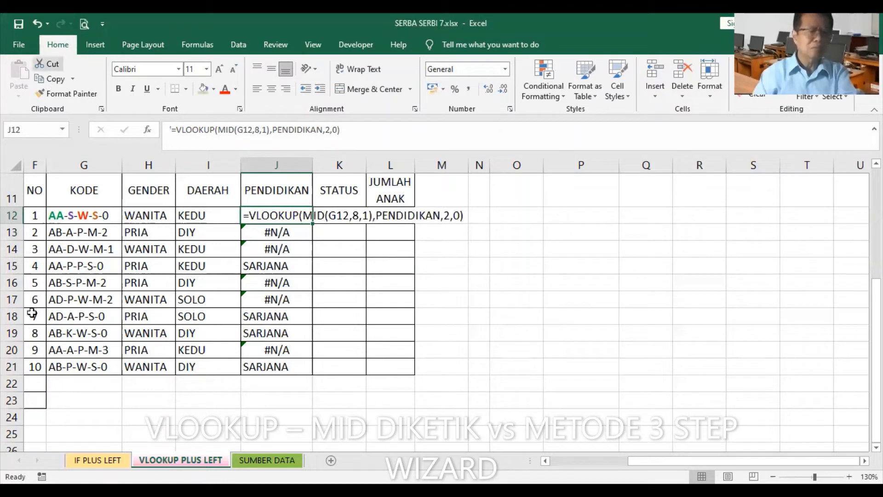
key("ctrl+c")
left_click(35, 382)
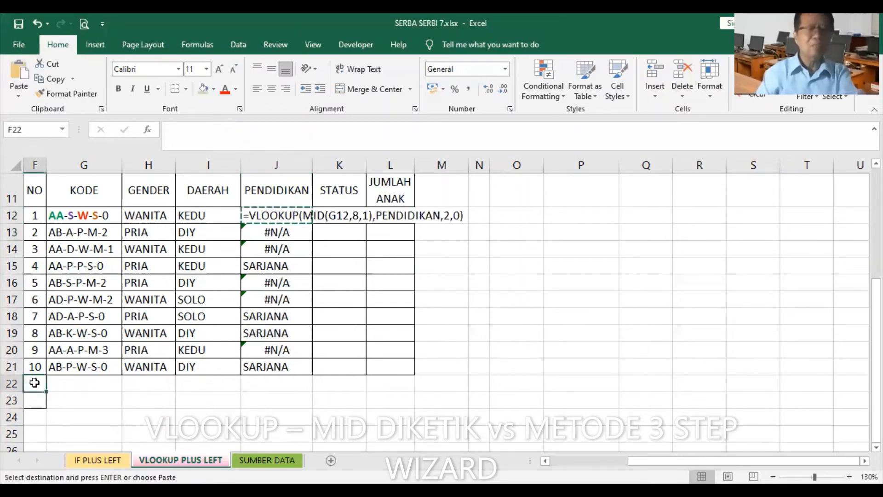
key("Return")
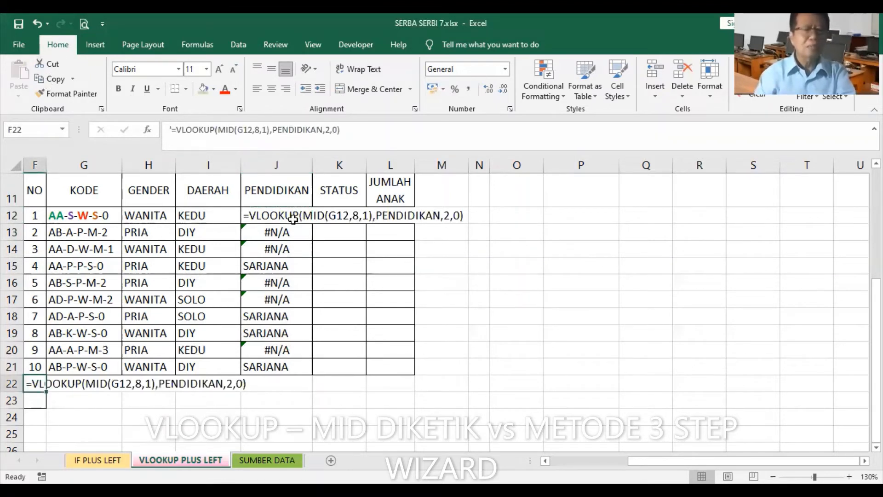
Step: Clear the PENDIDIKAN column entries in J12:J21 and select J12
left_click_drag(275, 215, 284, 360)
key("Delete")
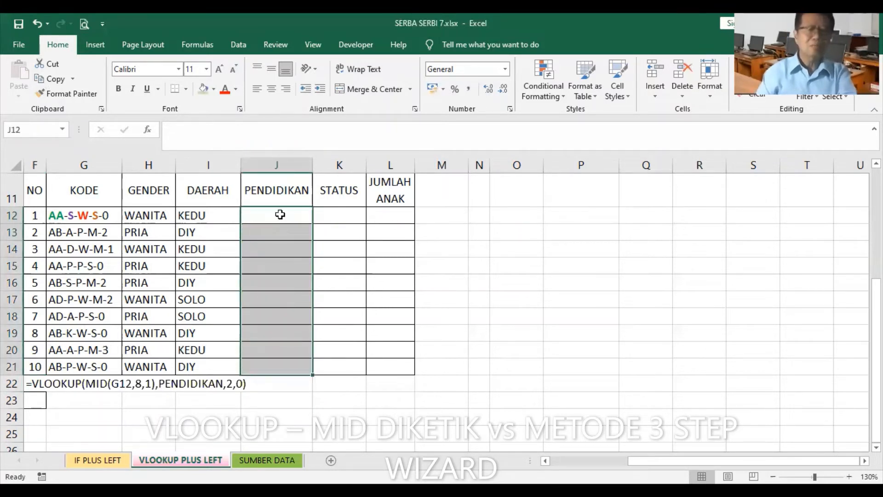
left_click(259, 212)
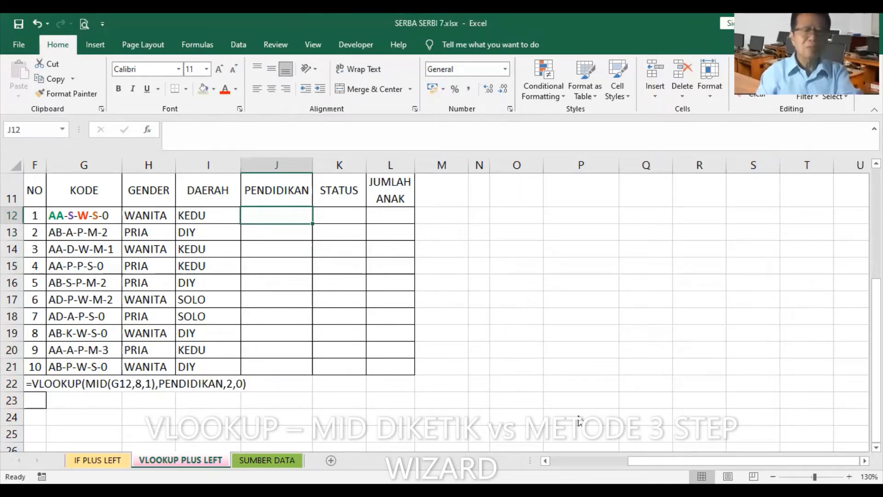
Step: Start a VLOOKUP in J12 with the function wizard, nesting MID as lookup value with text G12, start number 8 and 1 character
left_click(148, 130)
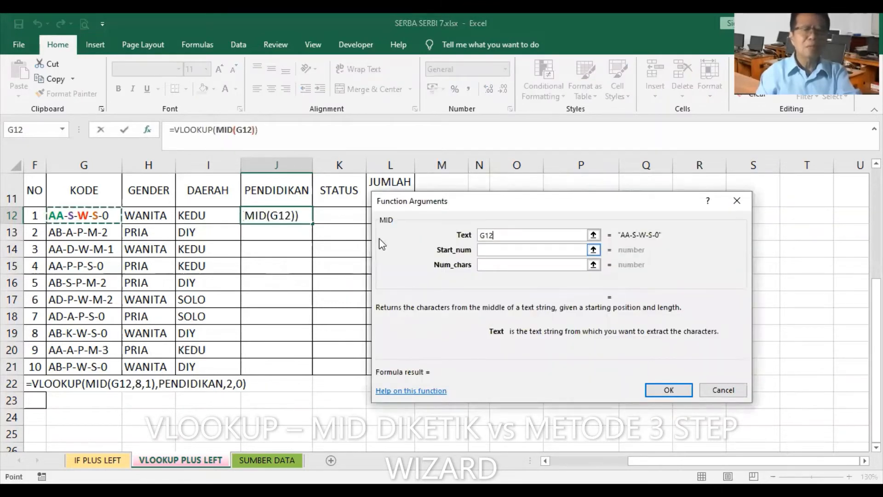
key("Tab")
type("8")
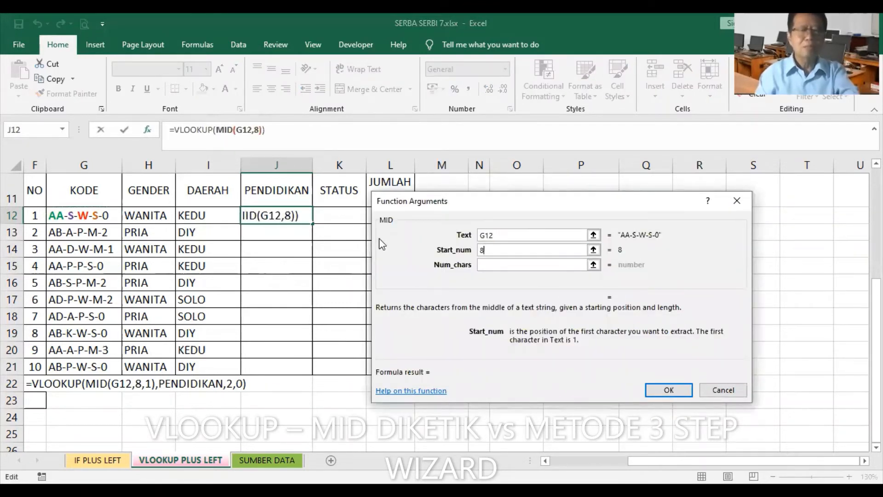
key("Tab")
type("1")
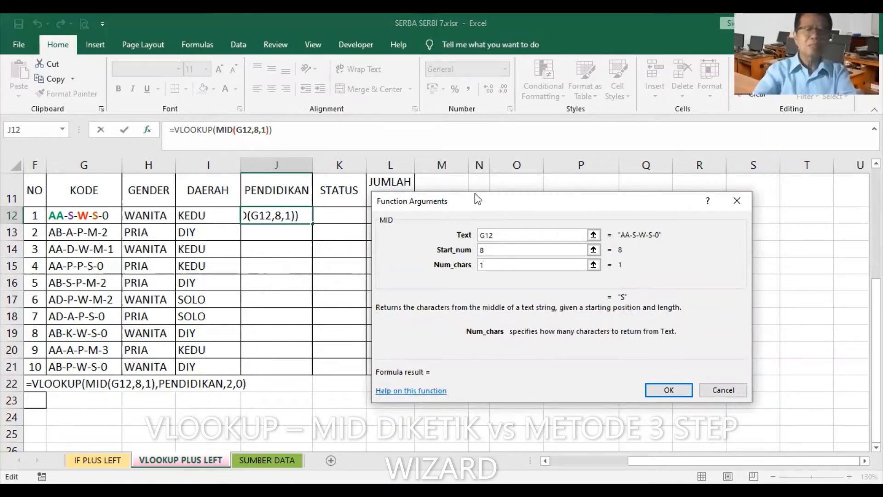
Step: Complete the J12 VLOOKUP with table array PENDIDIKAN, column index 2 and range lookup 0
key("Tab")
type("PENDIDIK")
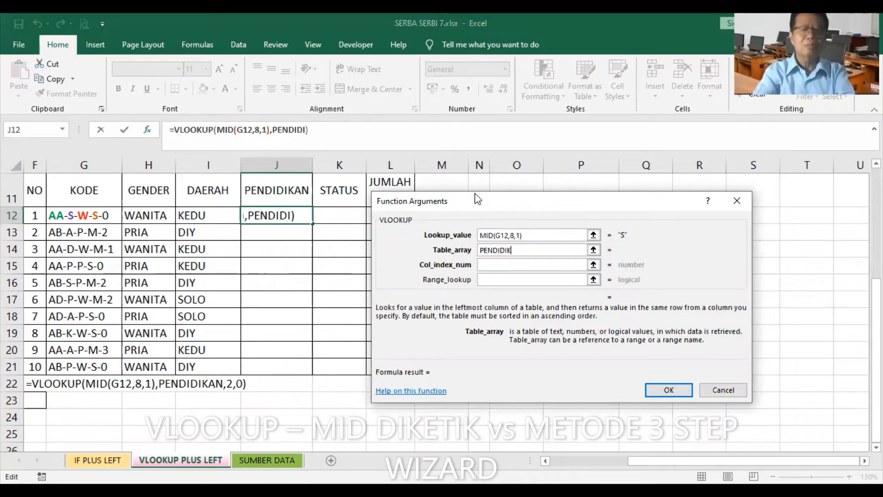
type("AN")
key("Tab")
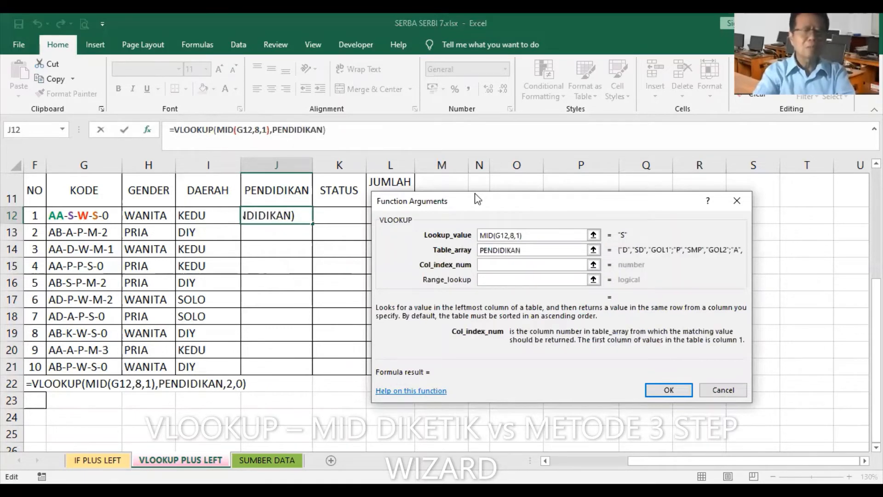
type("2")
key("Tab")
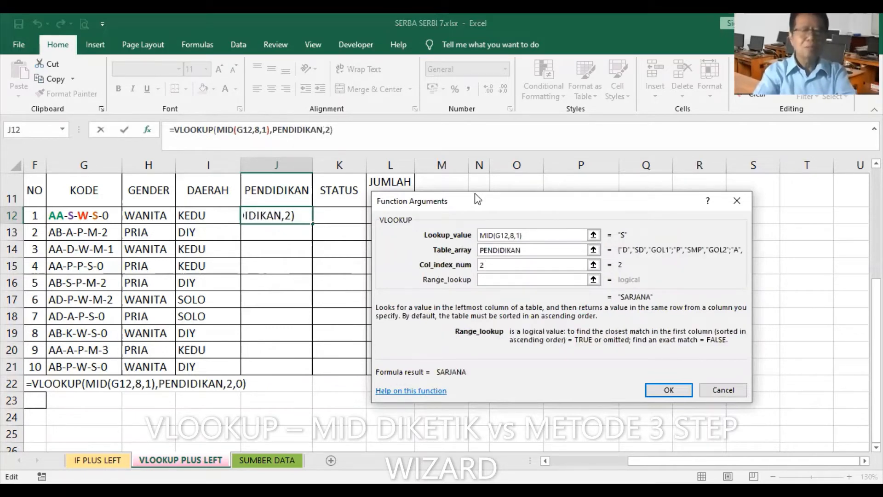
type("0")
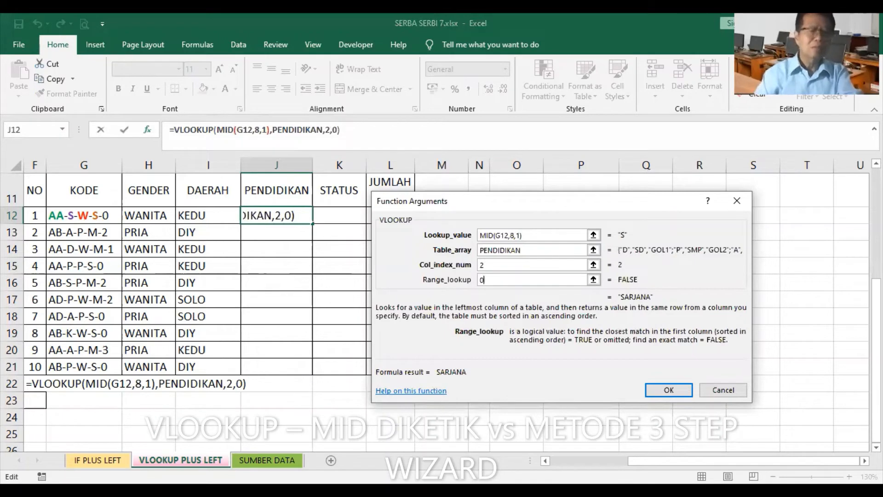
key("Return")
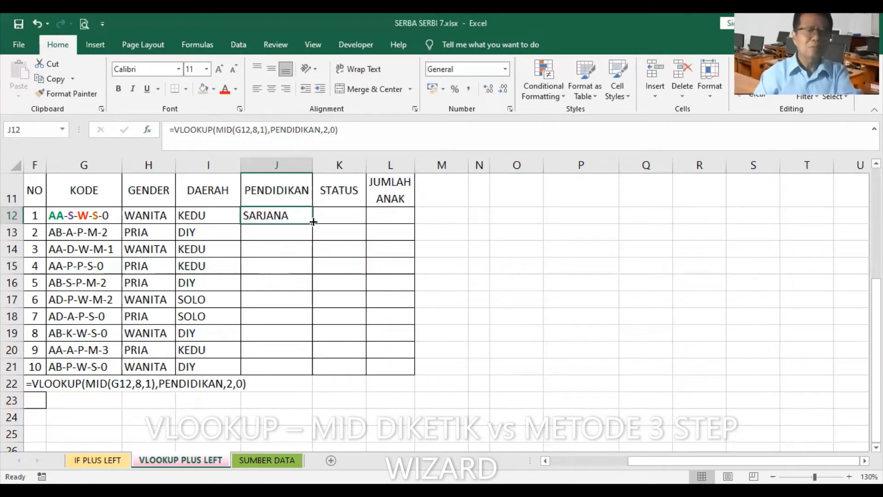
Step: Fill the J12 formula down the PENDIDIKAN column and clear the surplus copy in J22
double_click(313, 222)
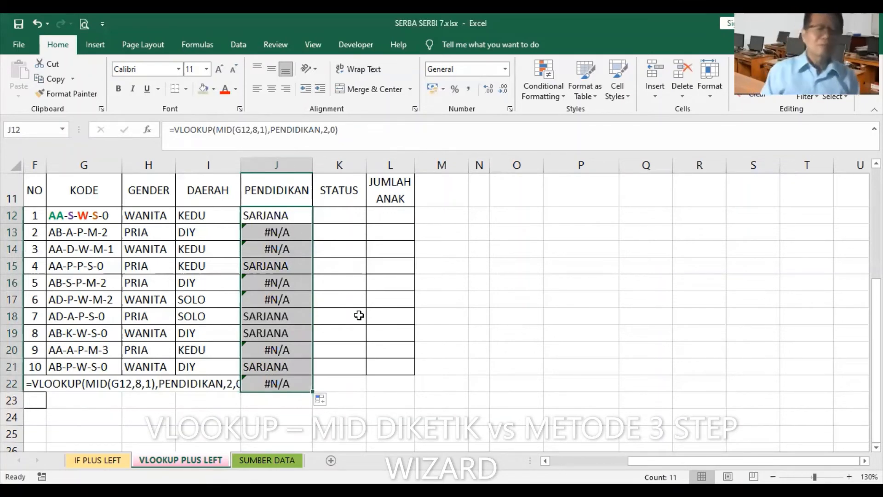
left_click(274, 385)
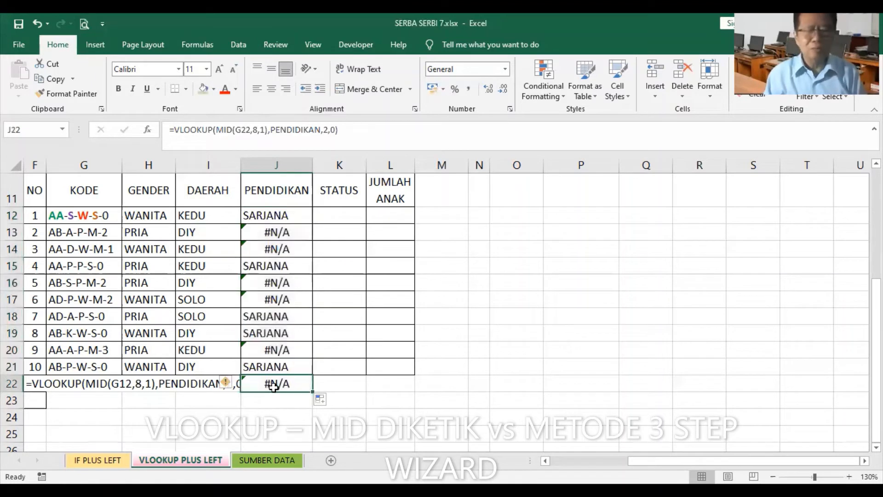
key("Delete")
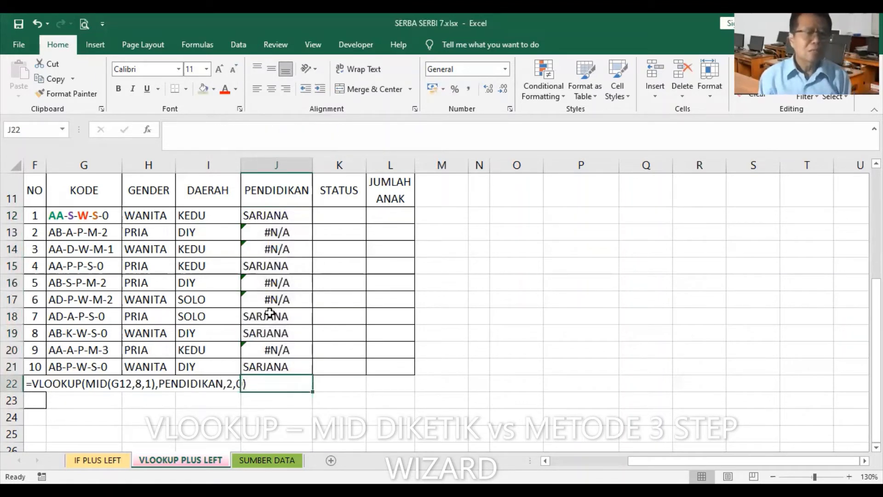
Step: Turn the J12 formula into text with a leading apostrophe and copy it to F23
left_click(277, 215)
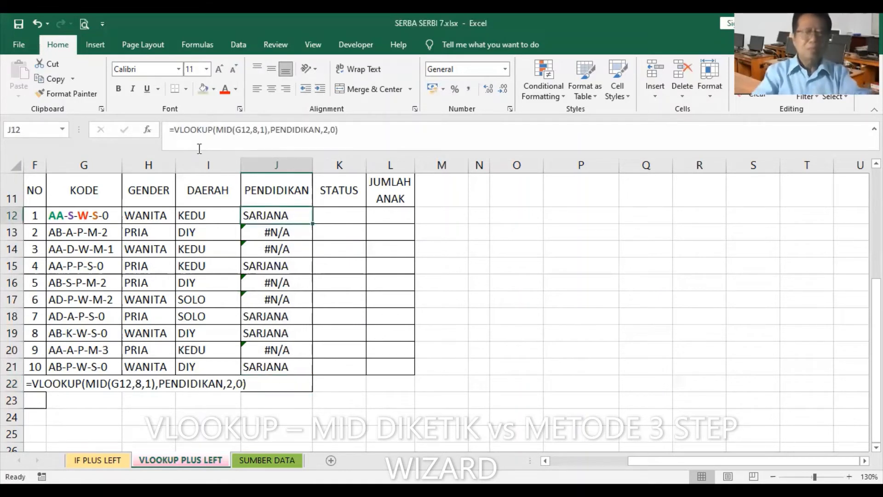
type("'")
key("Return")
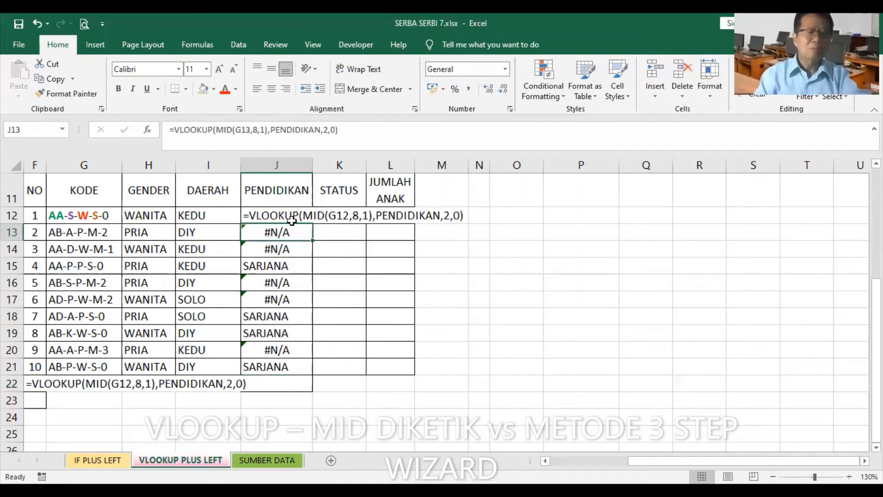
left_click(289, 217)
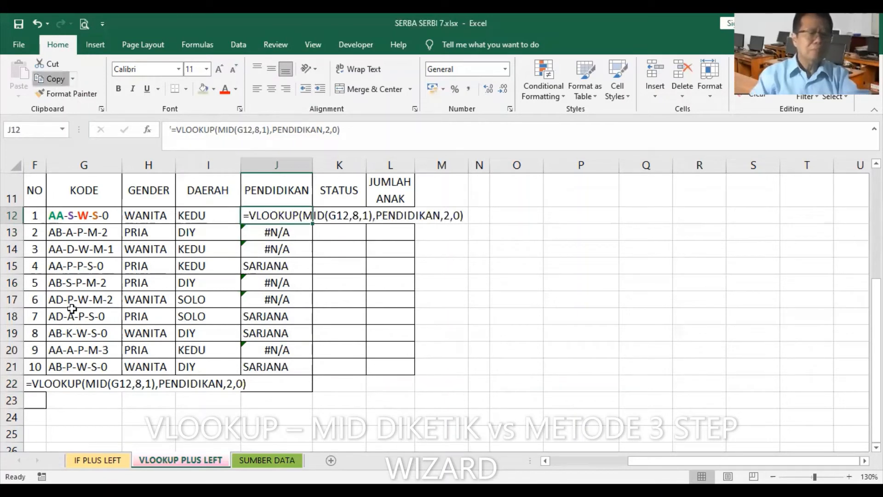
key("ctrl+c")
left_click(34, 396)
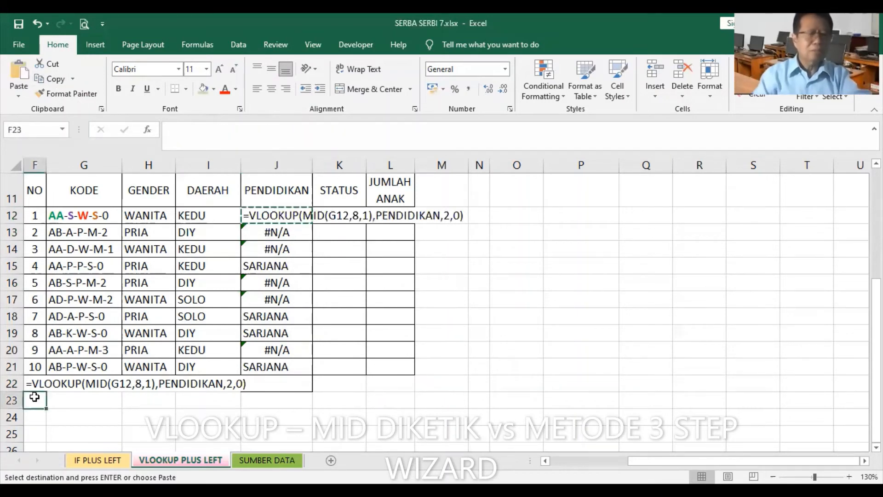
key("Return")
left_click(138, 432)
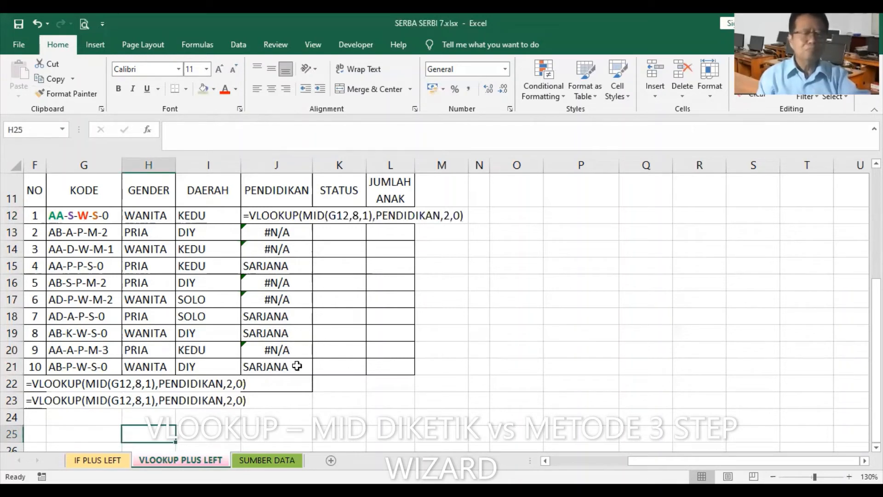
Step: Clear J12:J21, then undo back to before the F23 copy and the apostrophe in J12
left_click_drag(297, 366, 311, 219)
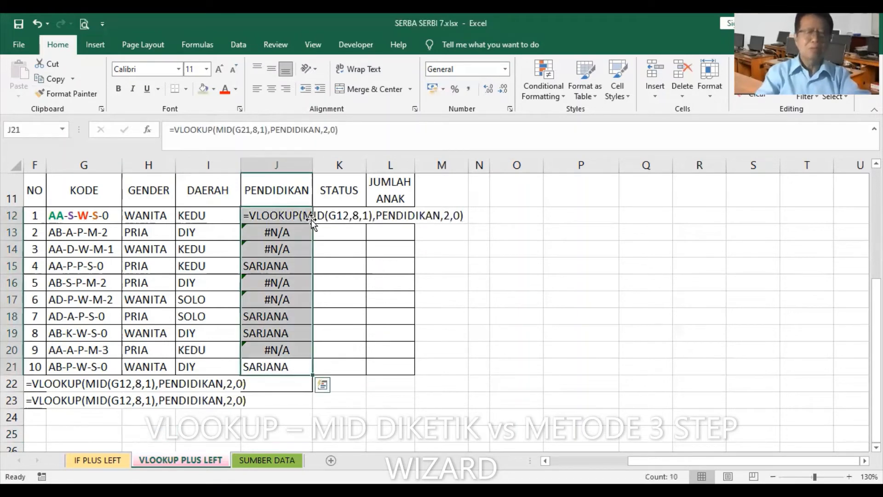
key("Delete")
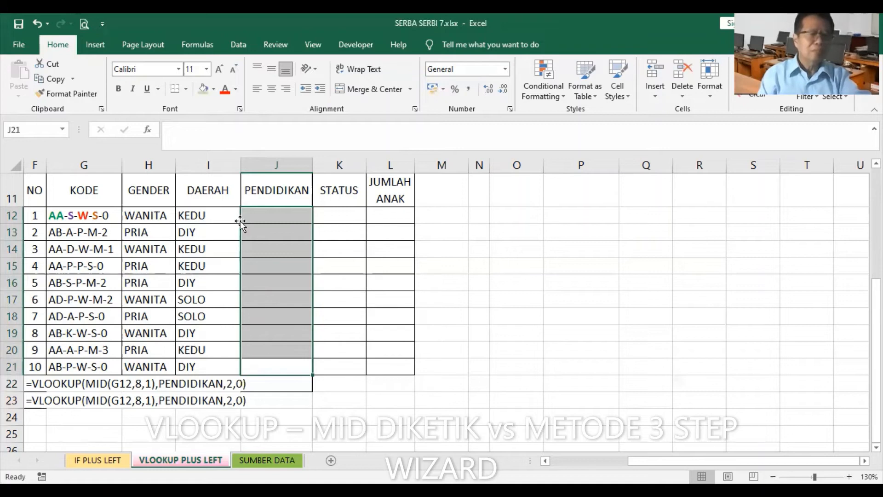
left_click(40, 22)
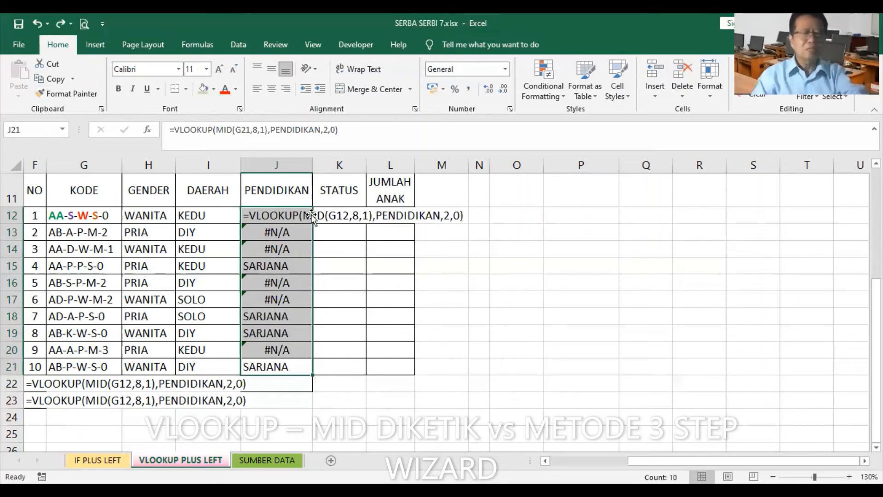
left_click(40, 22)
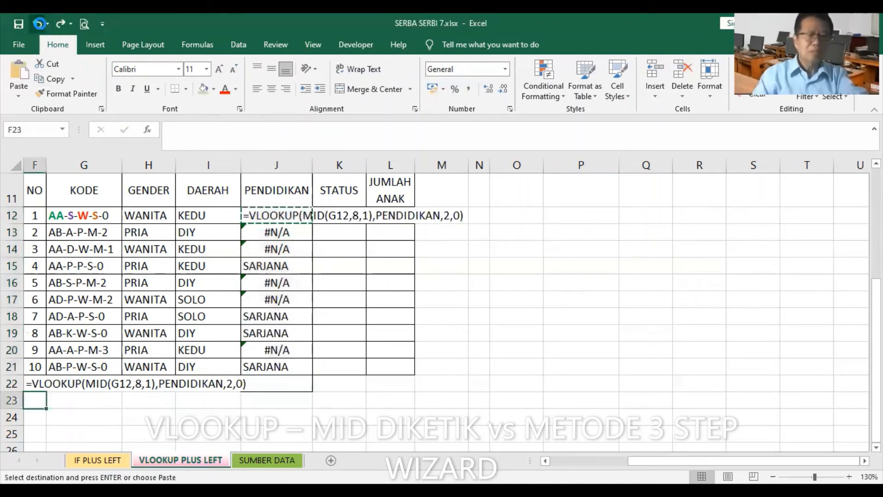
left_click(41, 22)
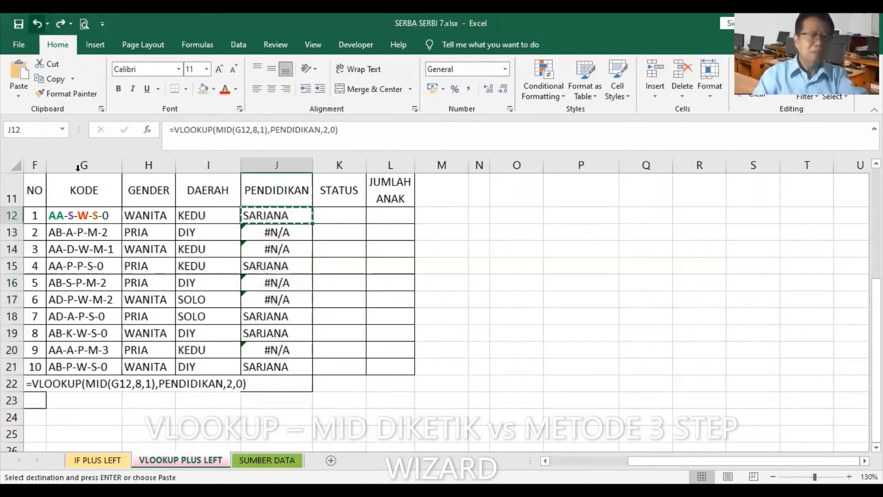
Step: Build a test MID formula in M12 with the function wizard, using text G12, start number 8 and 1 character
left_click(92, 218)
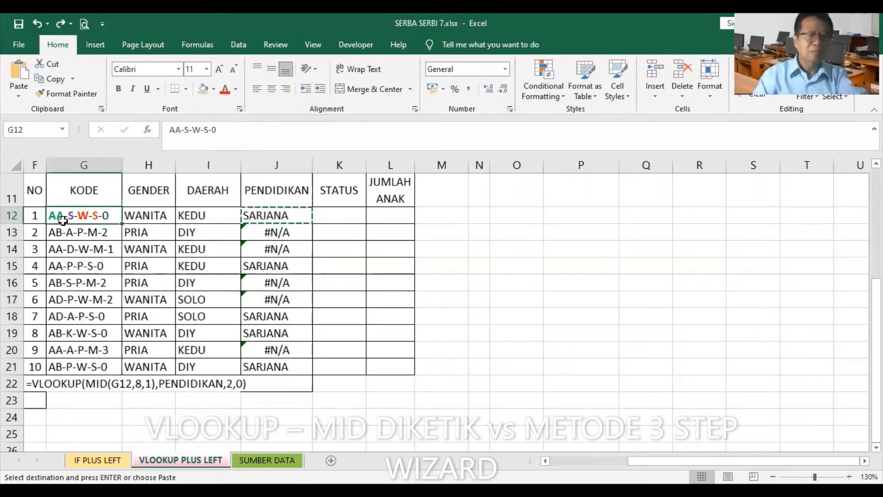
left_click(430, 217)
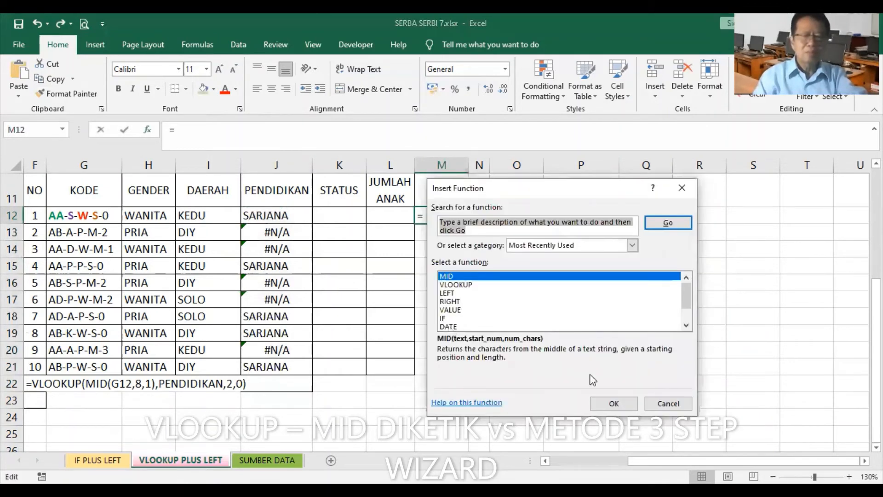
left_click(626, 404)
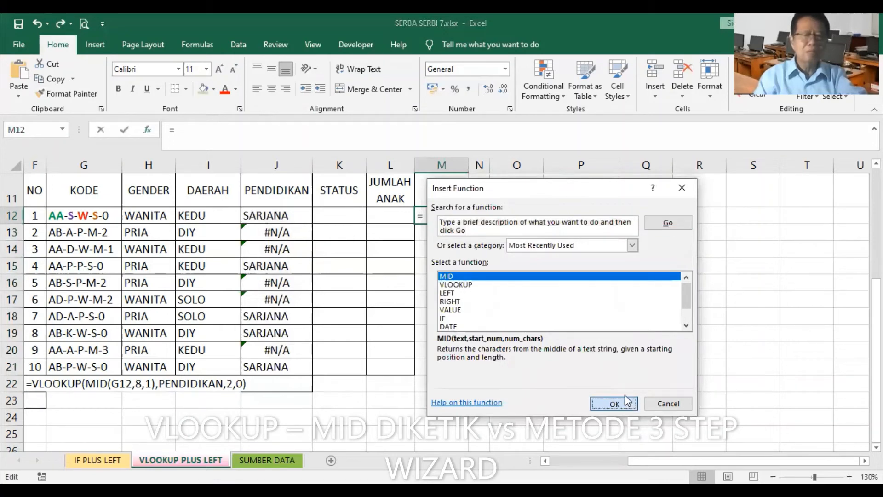
key("Return")
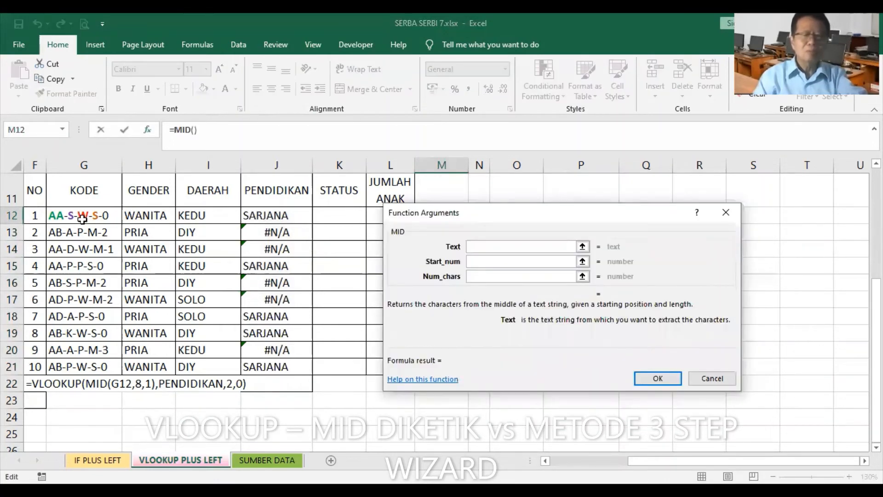
left_click(87, 215)
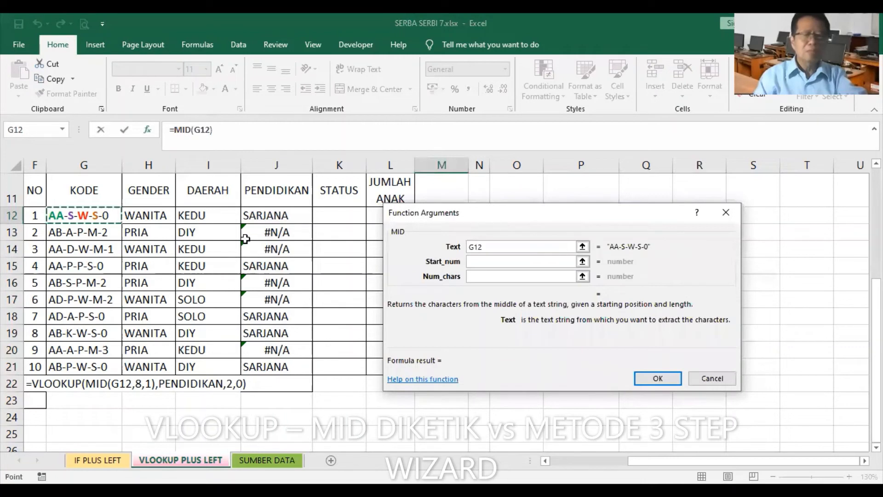
key("Tab")
type("8")
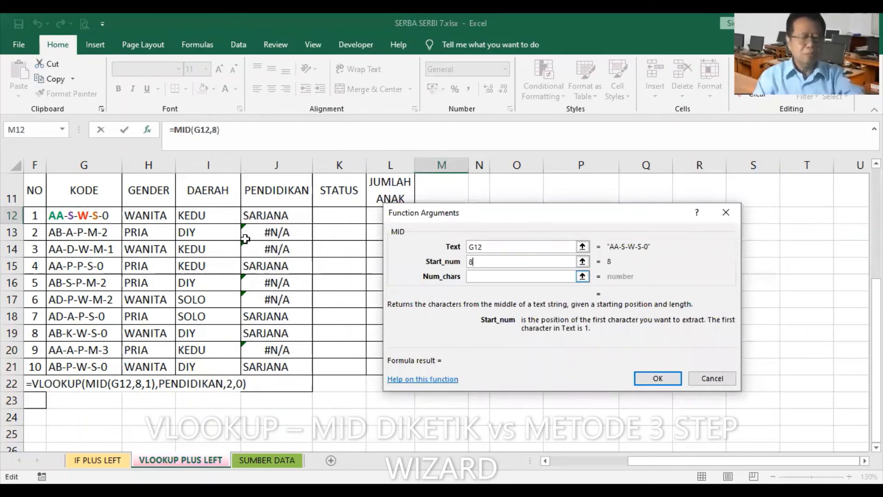
key("Tab")
type("1")
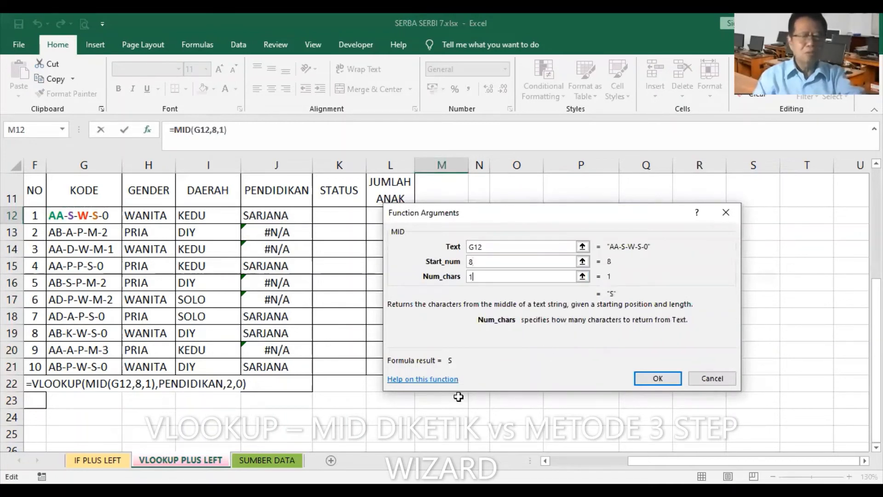
left_click(658, 380)
Step: Fill the M12 test formula down beside the table, then clear column M
double_click(469, 224)
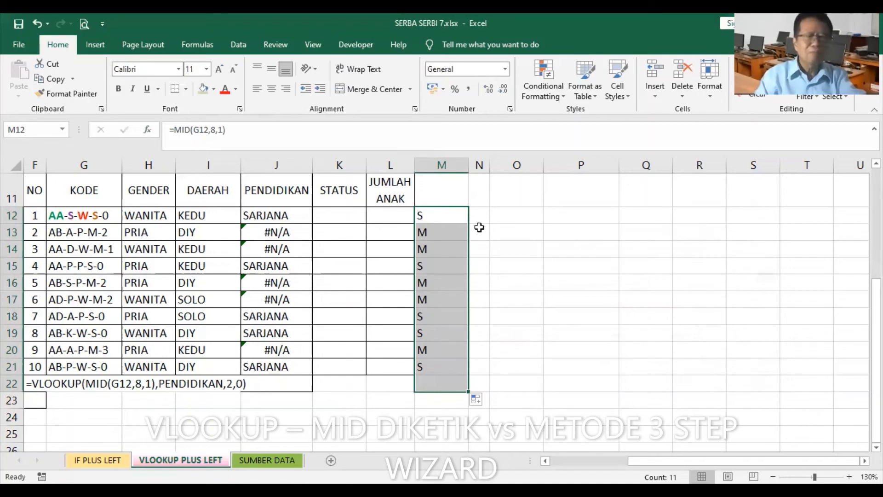
left_click(448, 165)
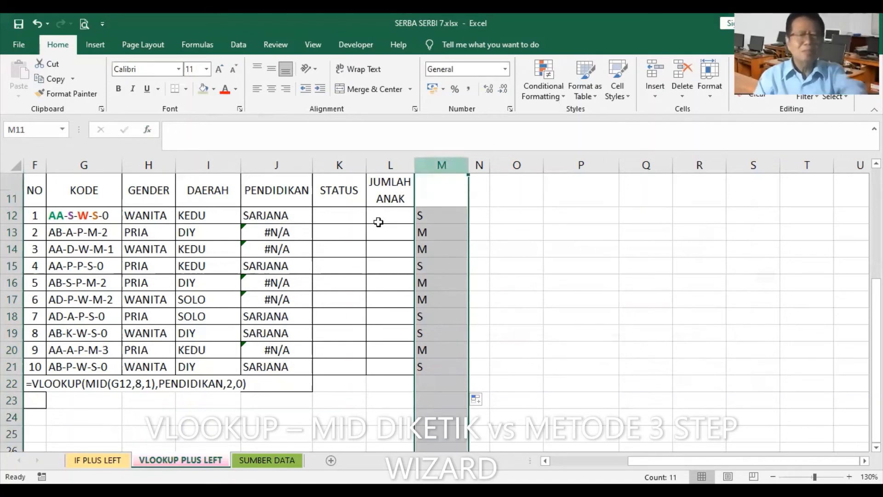
Step: Change the MID start position in the J12 formula to 4 and fill it down to J21
left_click(271, 216)
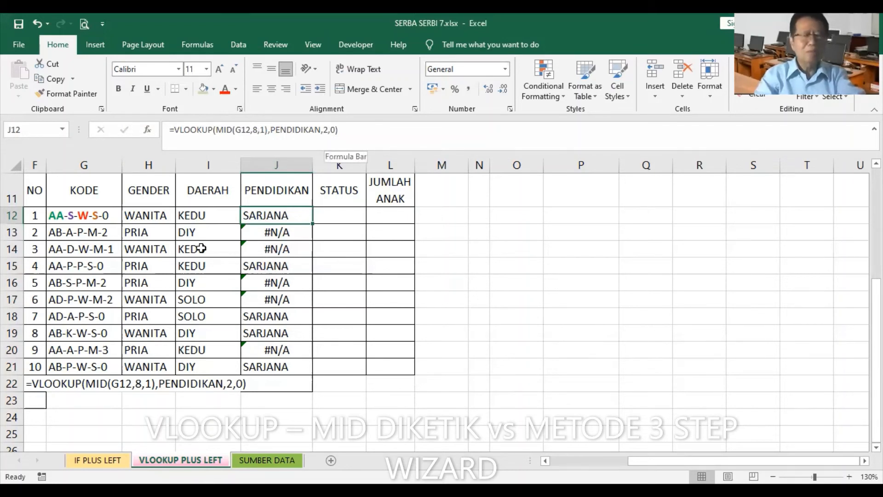
key("Down")
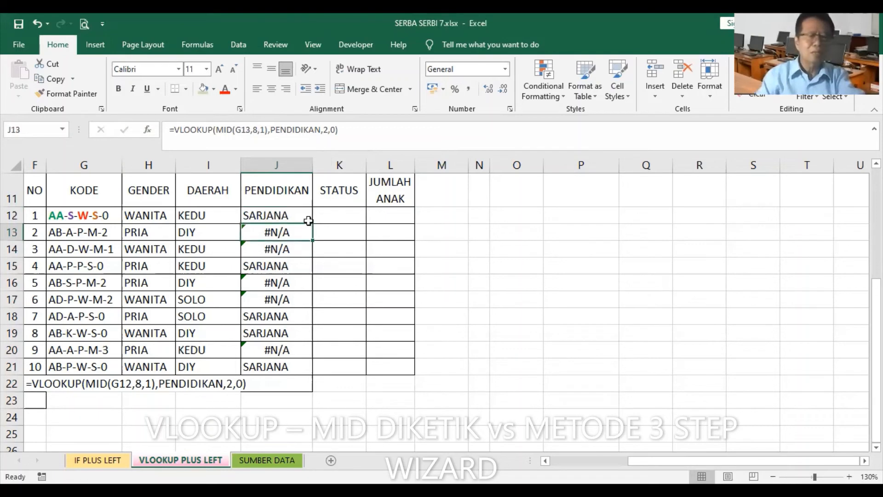
key("Up")
double_click(312, 224)
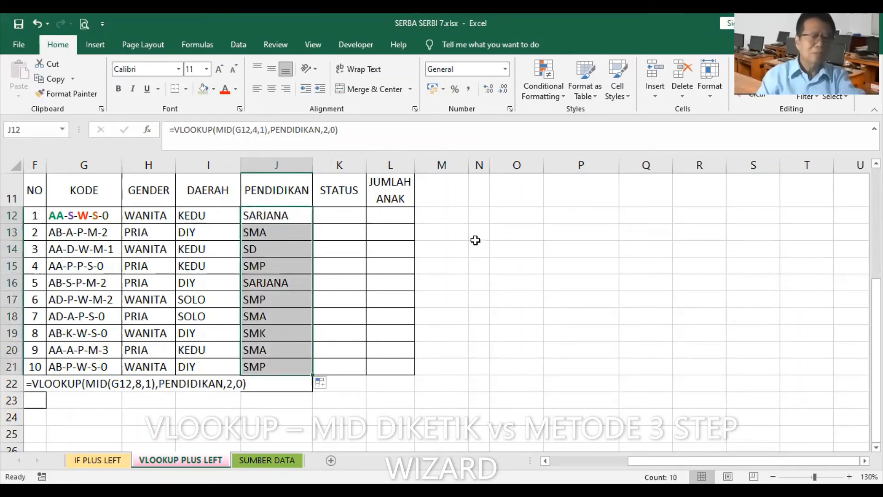
Step: Compare the J12 formula with the text formula in F22 and clear F22
scroll(493, 232, "up", 1)
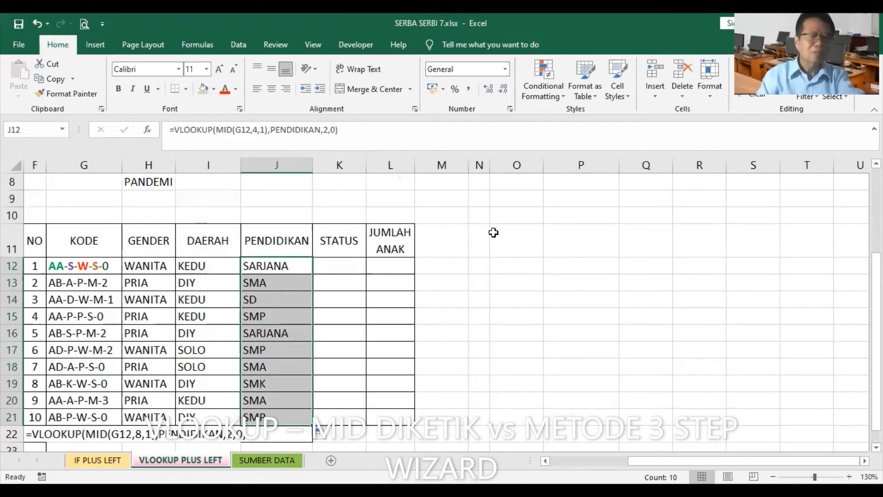
scroll(494, 232, "down", 1)
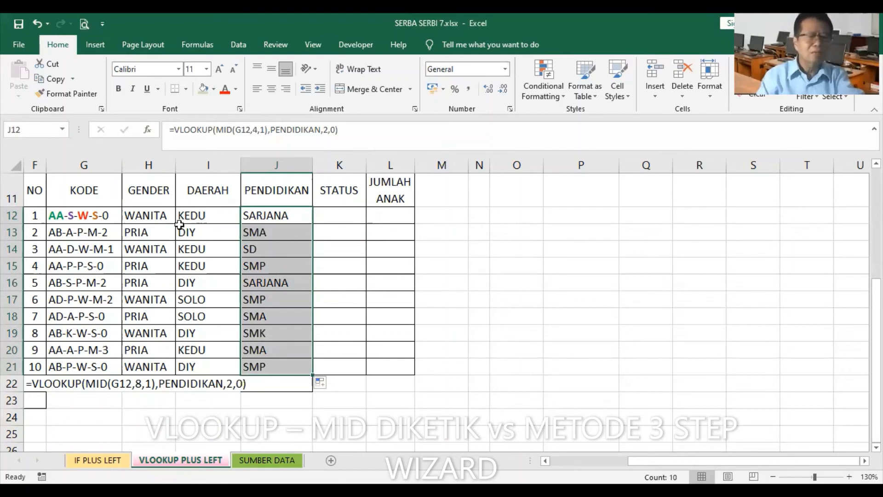
left_click(266, 213)
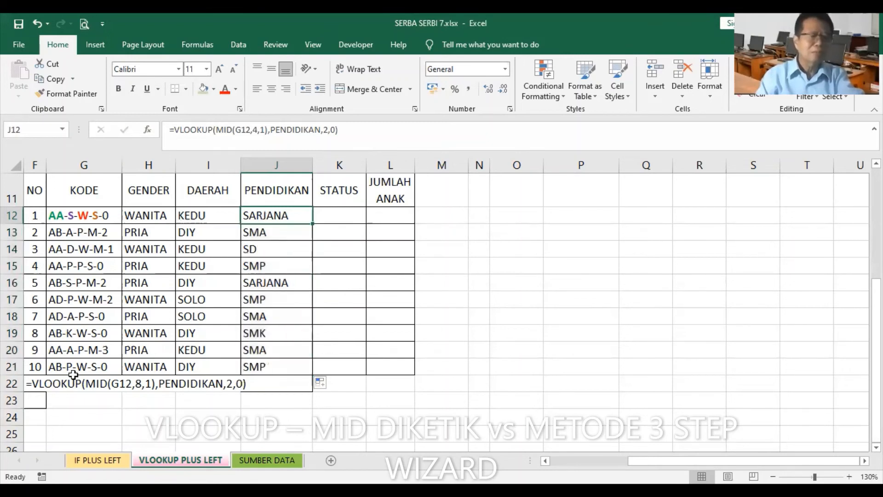
left_click(33, 385)
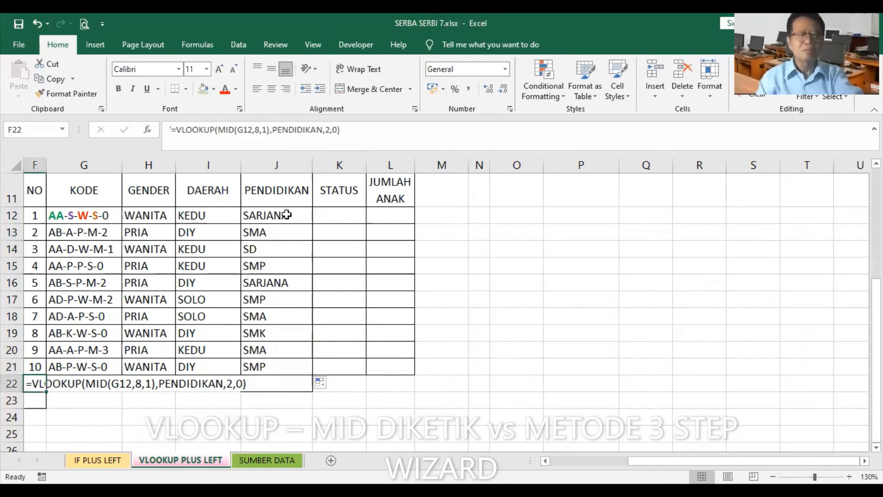
left_click(275, 215)
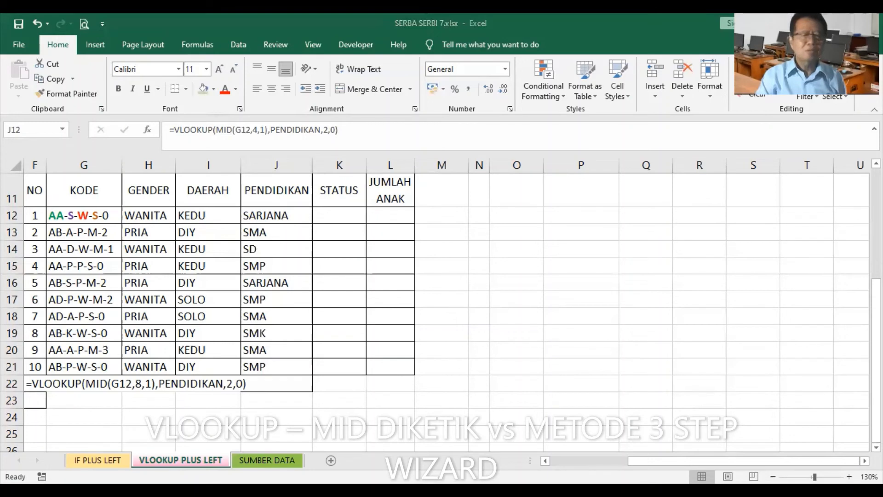
left_click(33, 387)
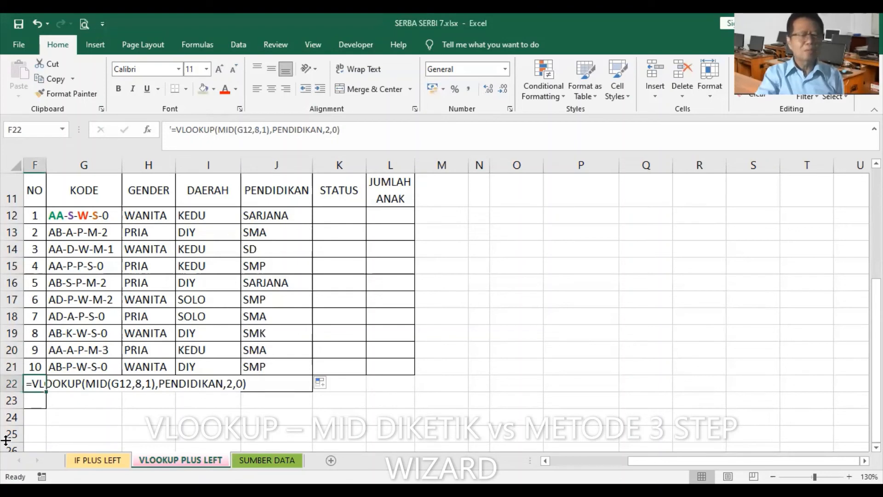
key("Delete")
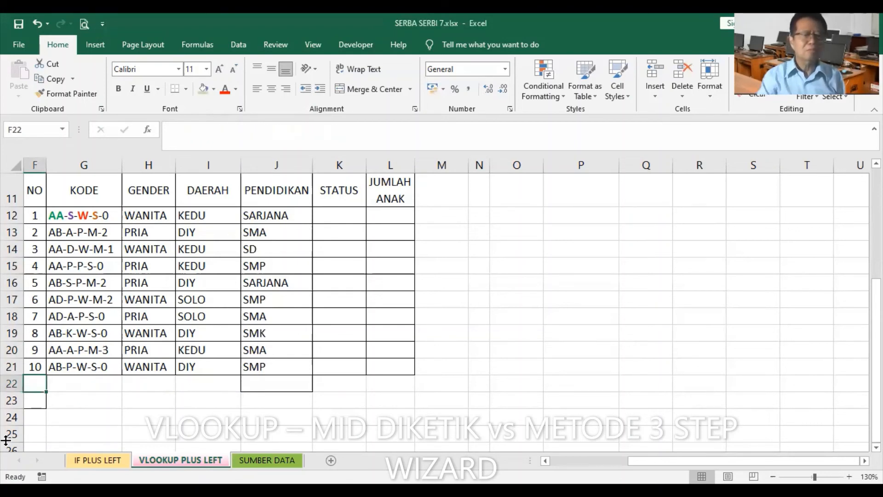